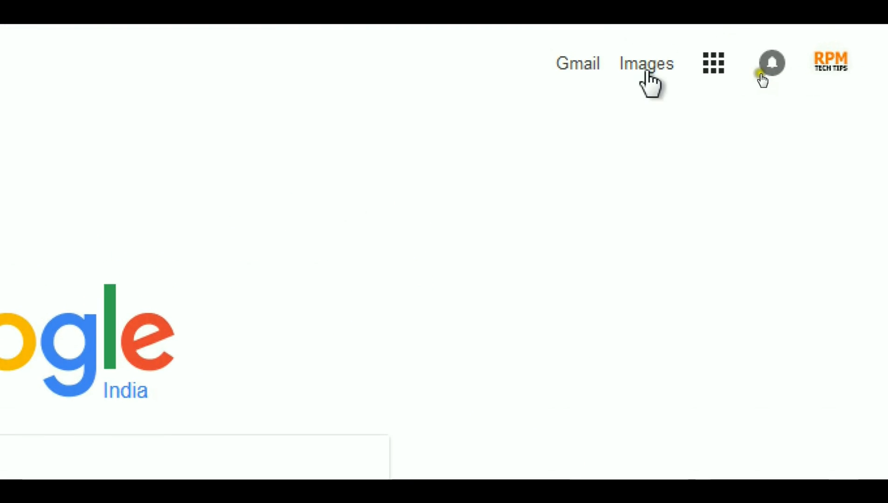
# Open Blogger from the extended list of Google apps and start creating a blog
pyautogui.click(718, 78)
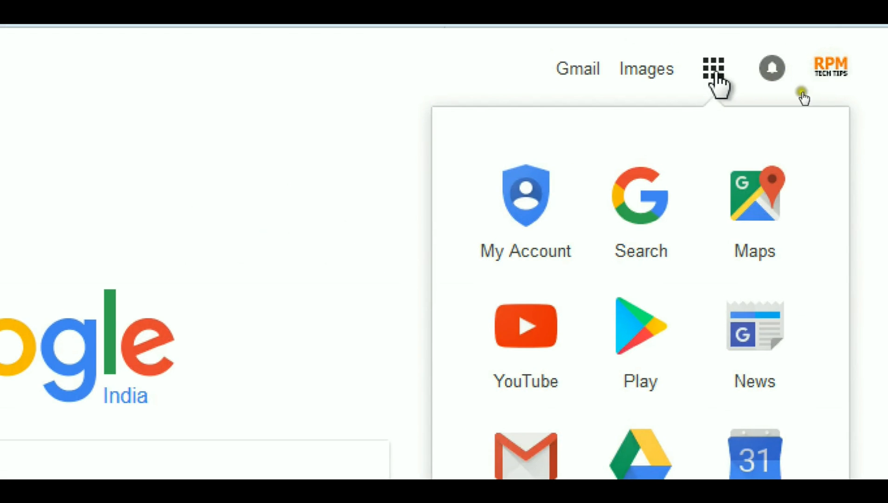
pyautogui.scroll(-3, 660, 447)
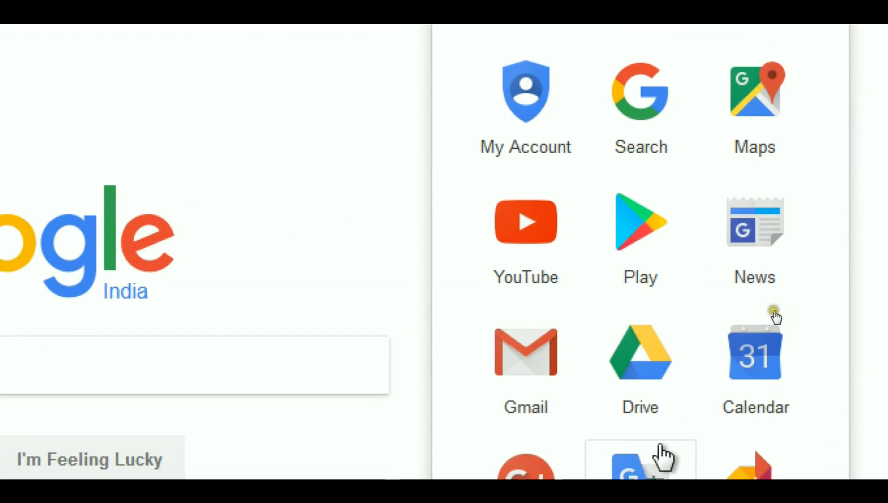
pyautogui.scroll(-2, 661, 456)
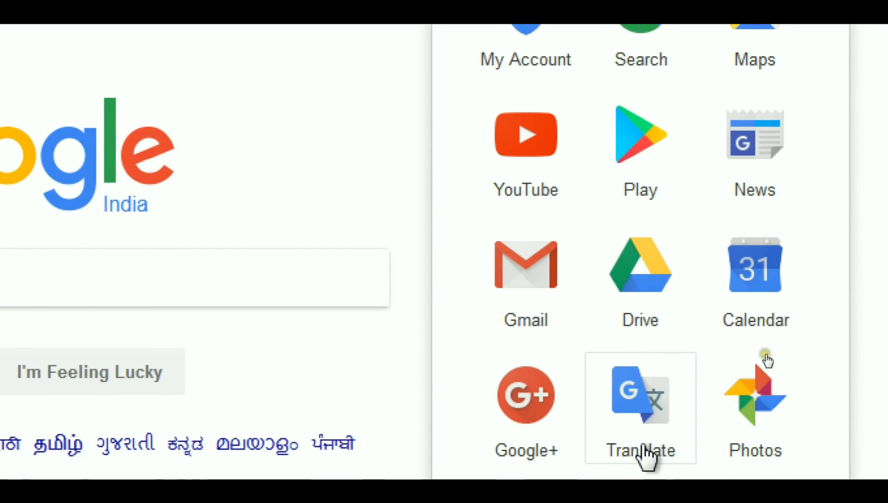
pyautogui.scroll(-3, 620, 446)
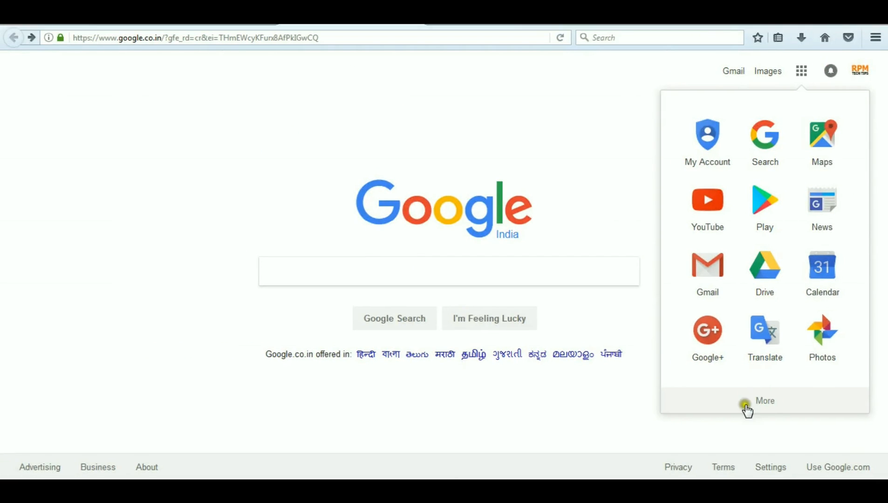
pyautogui.click(760, 407)
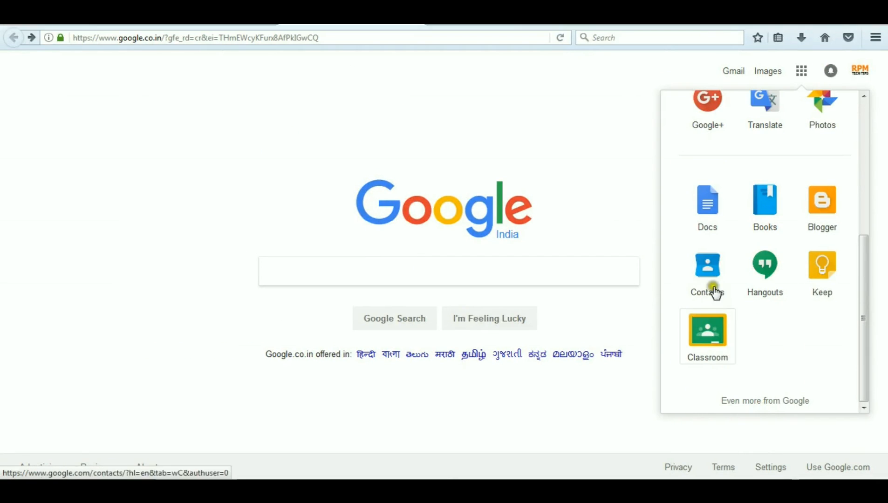
pyautogui.click(829, 211)
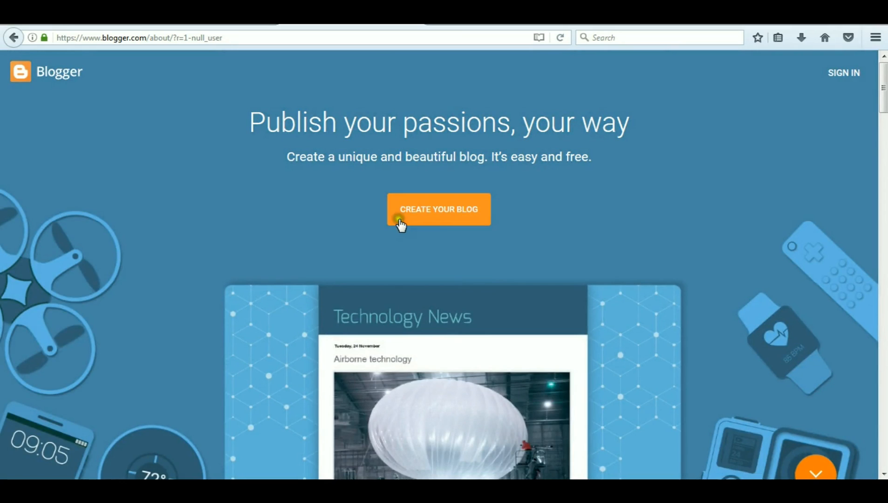
pyautogui.click(446, 212)
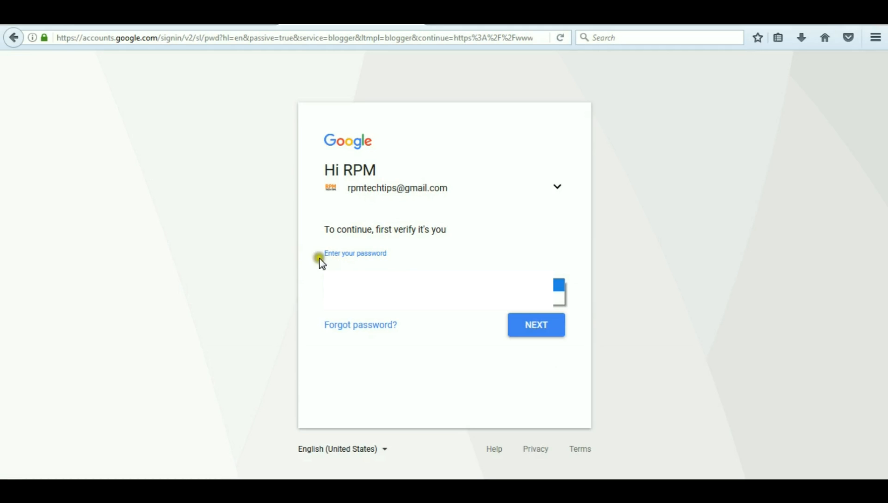
# Enter the Google account password and submit it to verify the account
pyautogui.click(246, 255)
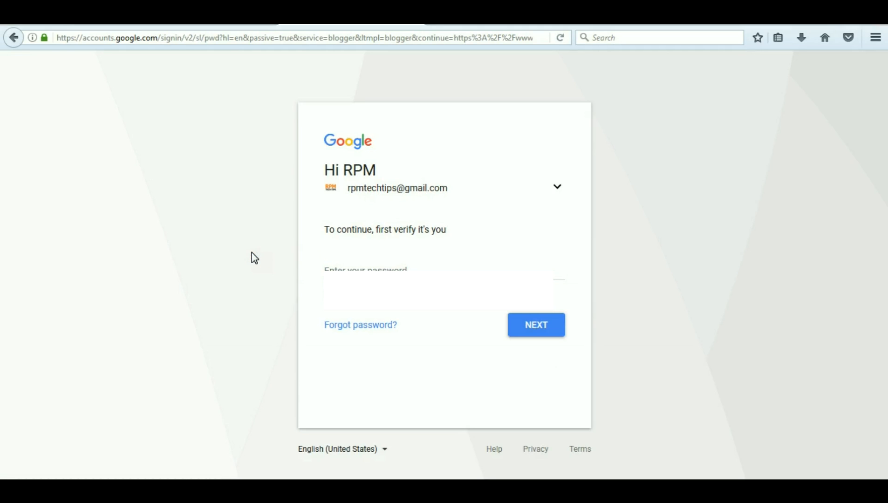
pyautogui.click(257, 252)
pyautogui.click(339, 267)
pyautogui.click(340, 268)
pyautogui.press('capslock')
pyautogui.write('••')
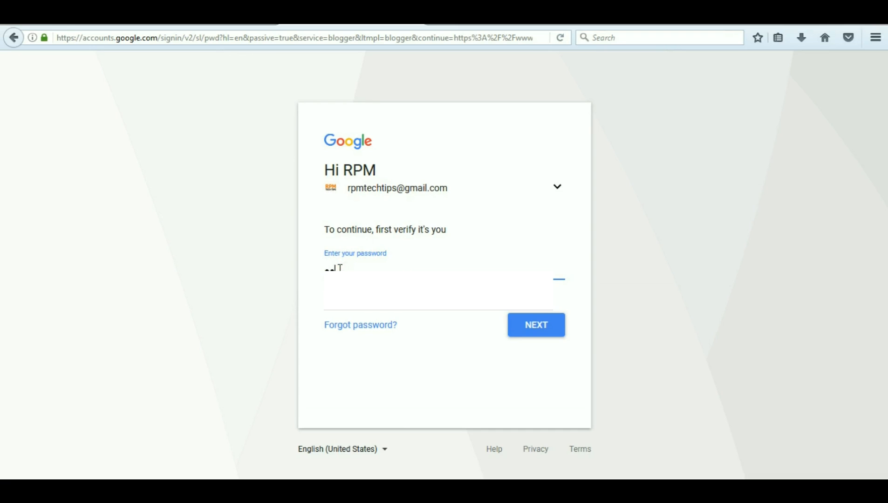
pyautogui.press('Return')
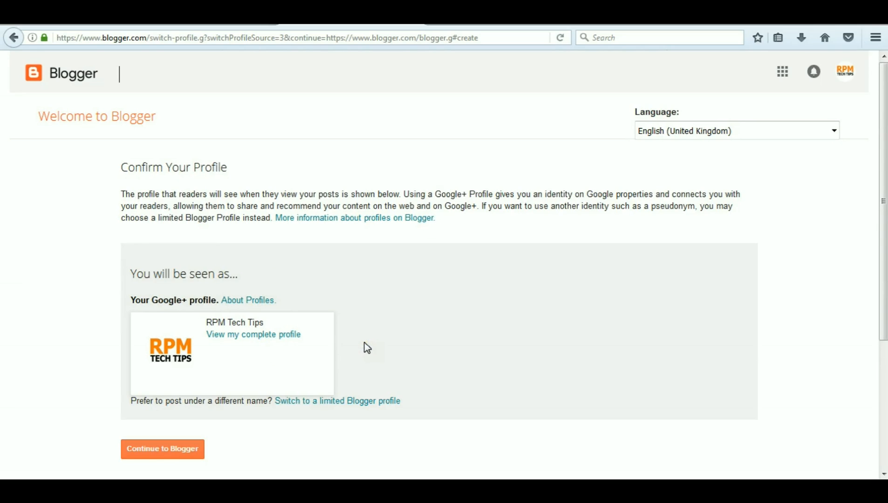
# Accept the existing Google+ profile as the blogging identity and continue to Blogger
pyautogui.scroll(-1, 367, 348)
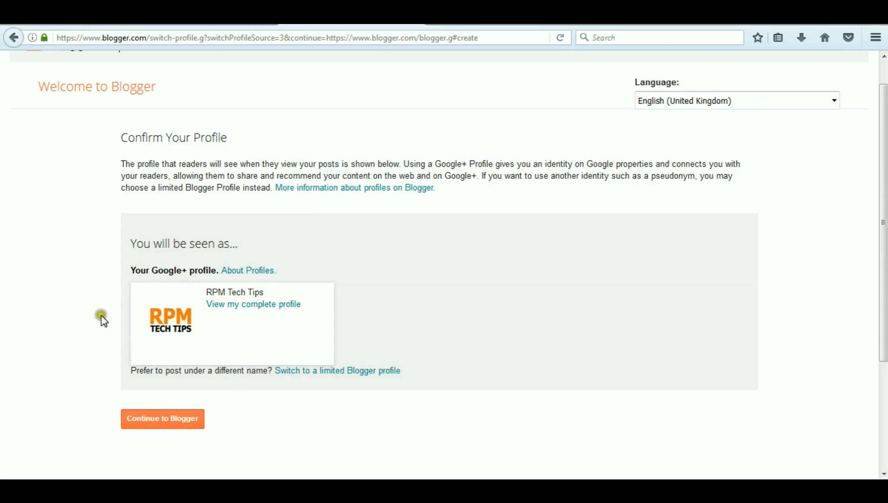
pyautogui.click(156, 415)
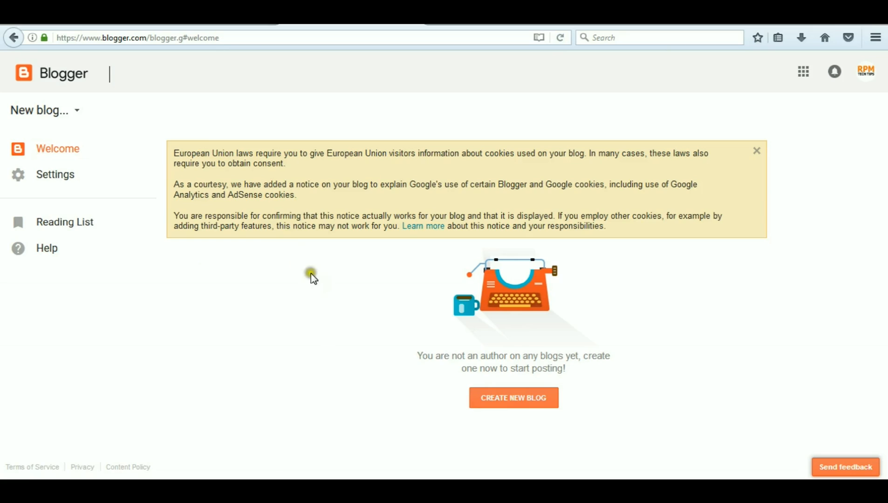
pyautogui.click(348, 307)
pyautogui.click(416, 307)
pyautogui.click(197, 300)
pyautogui.click(75, 116)
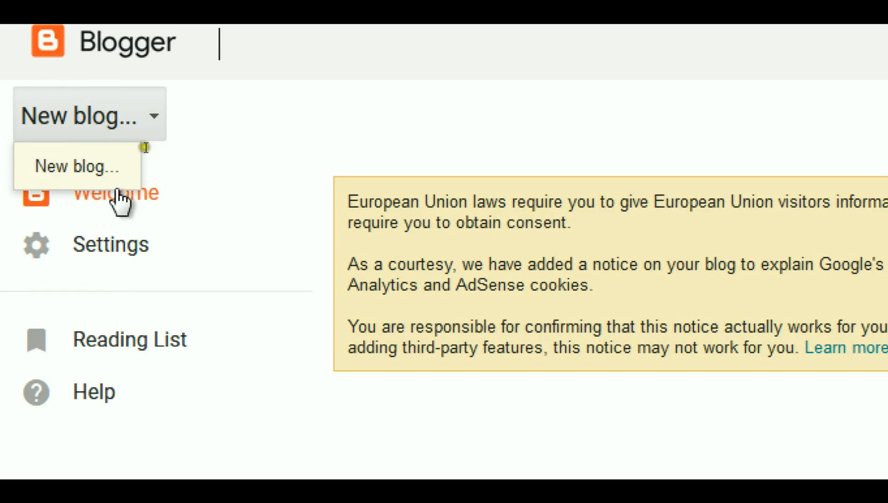
pyautogui.click(216, 112)
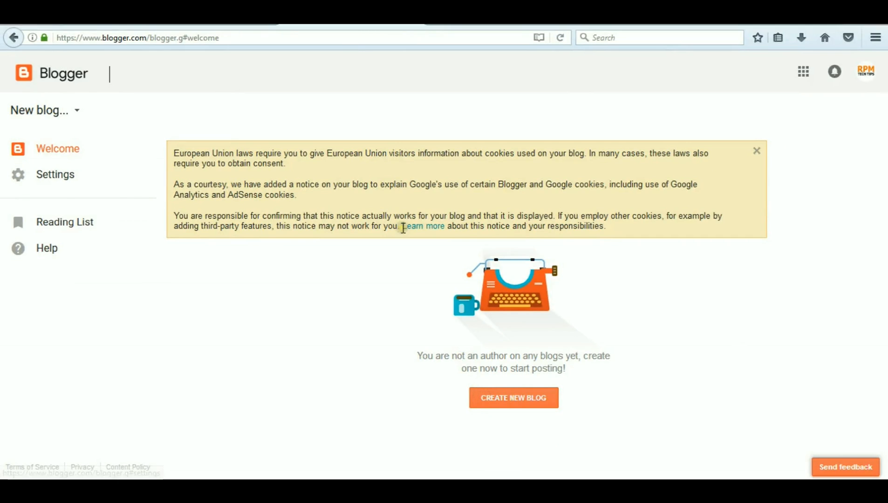
# Start a new blog and enter the blogger's full name in capitals as its title
pyautogui.click(507, 406)
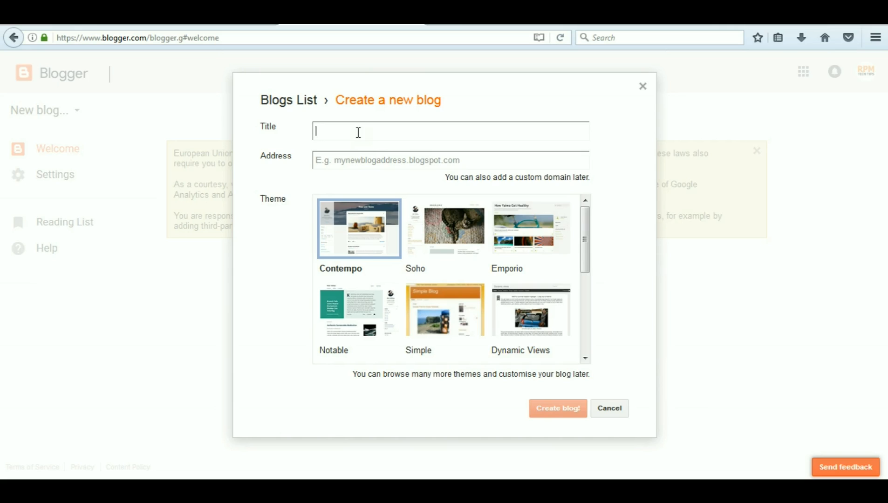
pyautogui.write('RAHUL MALVIYA')
# Enter the blogger's first name in lowercase as the blog address and accept the suggested blogspot.com address
pyautogui.click(352, 156)
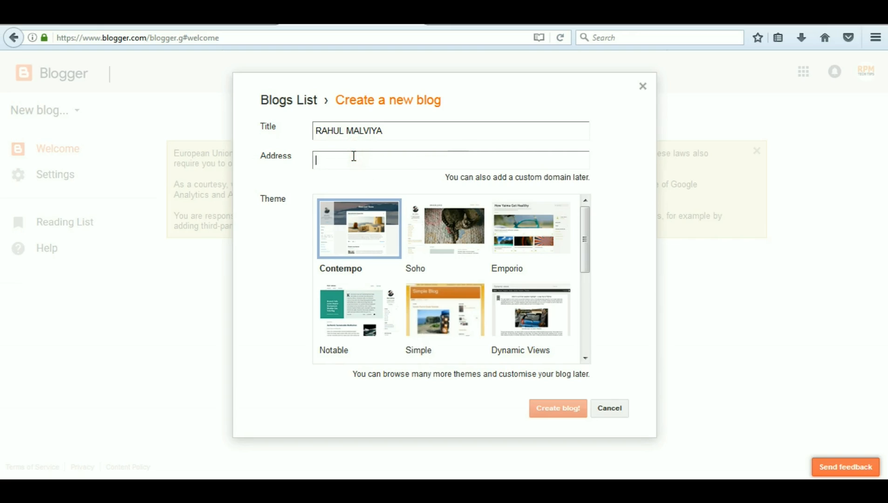
pyautogui.write('RA')
pyautogui.press('BackSpace')
pyautogui.press('BackSpace')
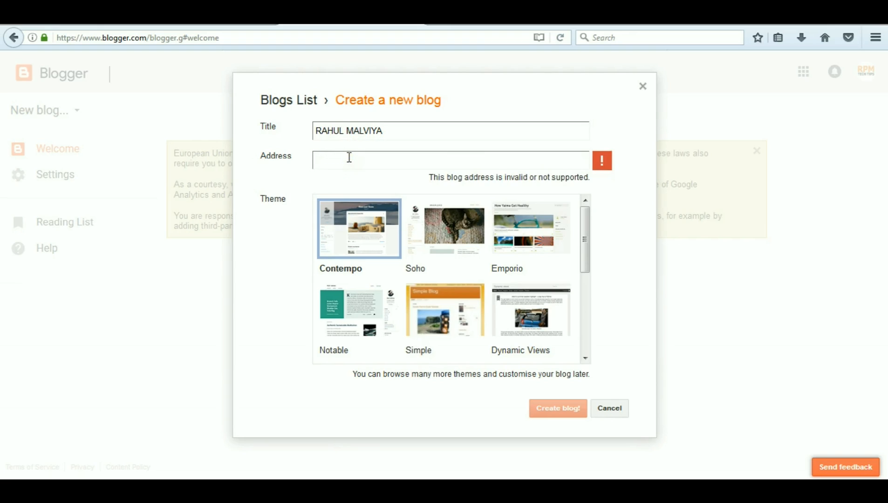
pyautogui.press('capslock')
pyautogui.write('rahul')
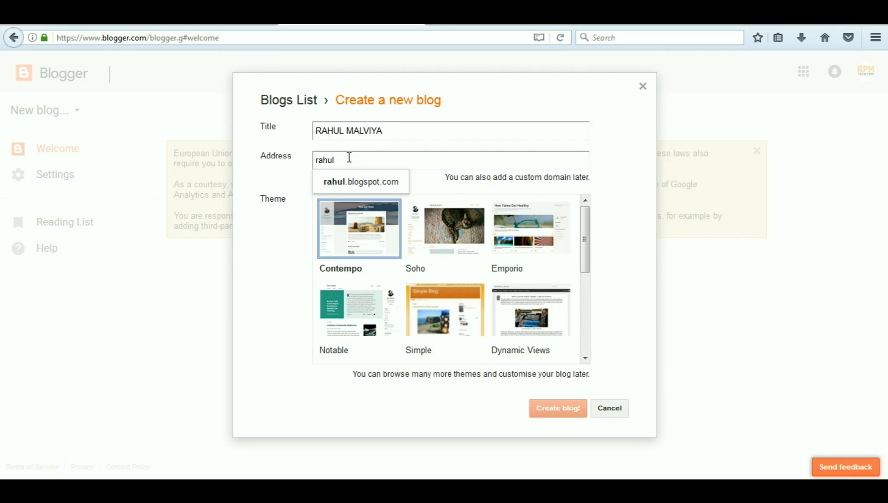
pyautogui.click(348, 185)
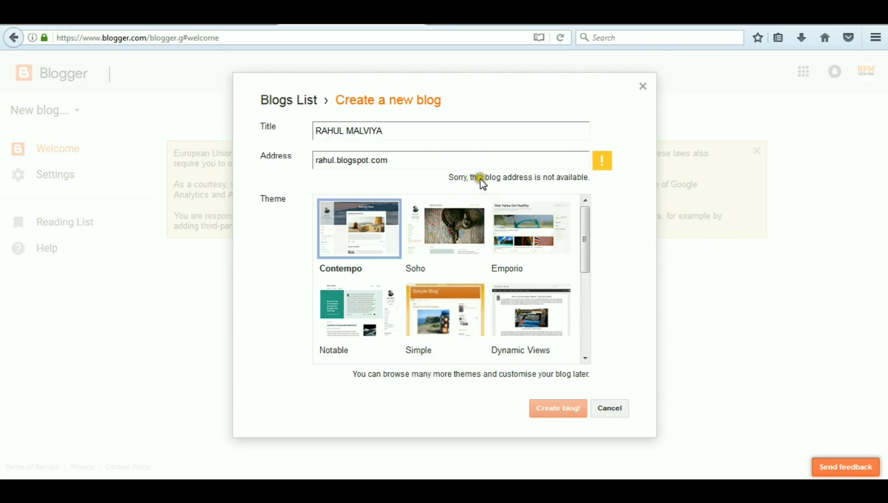
# Extend the blog address by adding the blogger's surname directly after the first name
pyautogui.click(342, 158)
pyautogui.click(316, 156)
pyautogui.click(338, 160)
pyautogui.click(351, 163)
pyautogui.write('malviy')
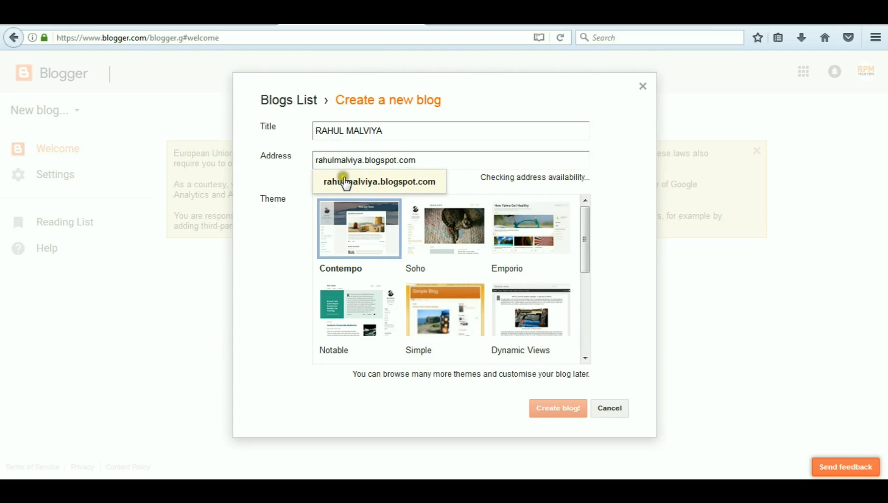
pyautogui.write('a')
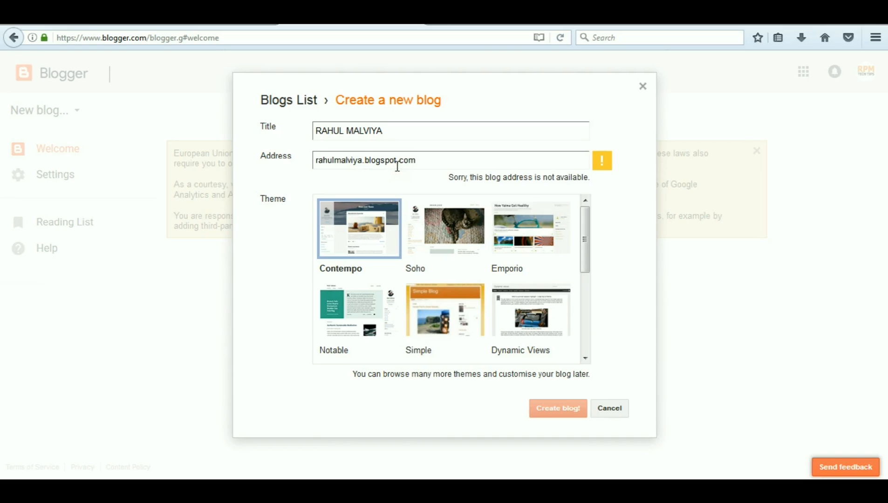
# Add "the" at the beginning of the blog address and accept the suggested blogspot.com address
pyautogui.press('Left')
pyautogui.press('Home')
pyautogui.write('the')
pyautogui.click(390, 178)
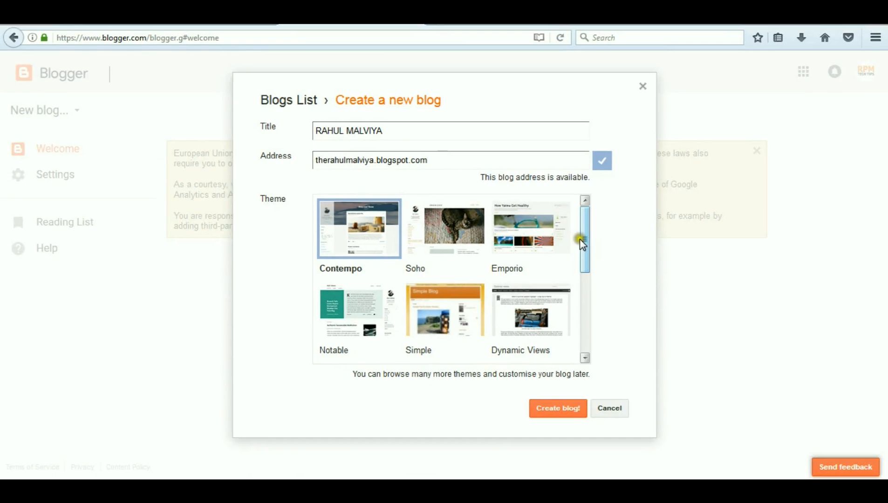
# Select the Simple theme for the new blog
pyautogui.moveTo(585, 239)
pyautogui.mouseDown()
pyautogui.moveTo(581, 312)
pyautogui.moveTo(581, 229)
pyautogui.mouseUp()
pyautogui.moveTo(586, 228)
pyautogui.mouseDown()
pyautogui.moveTo(585, 265)
pyautogui.moveTo(588, 215)
pyautogui.moveTo(587, 224)
pyautogui.mouseUp()
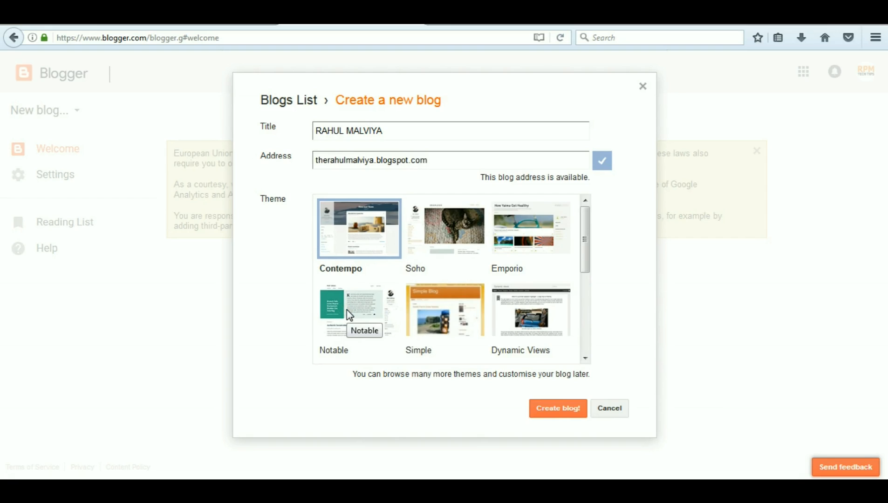
pyautogui.click(411, 309)
pyautogui.click(411, 350)
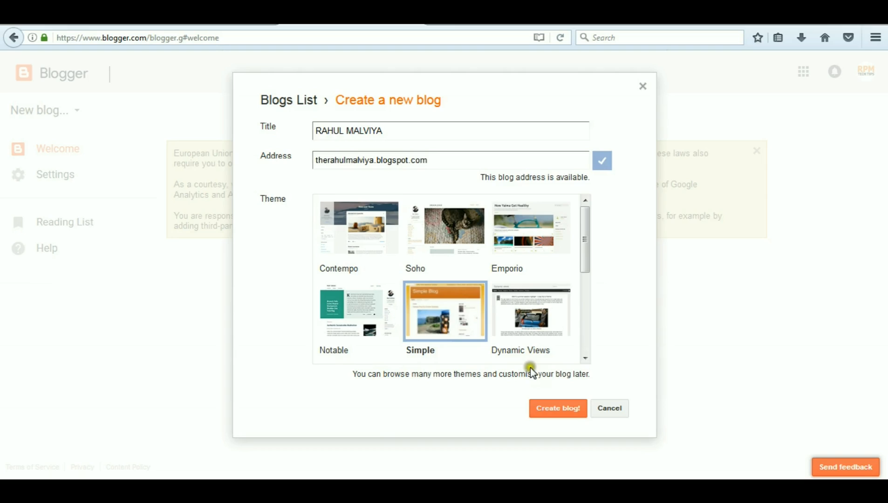
# Create the blog and decline the Google Domains offer to find a domain name
pyautogui.click(552, 411)
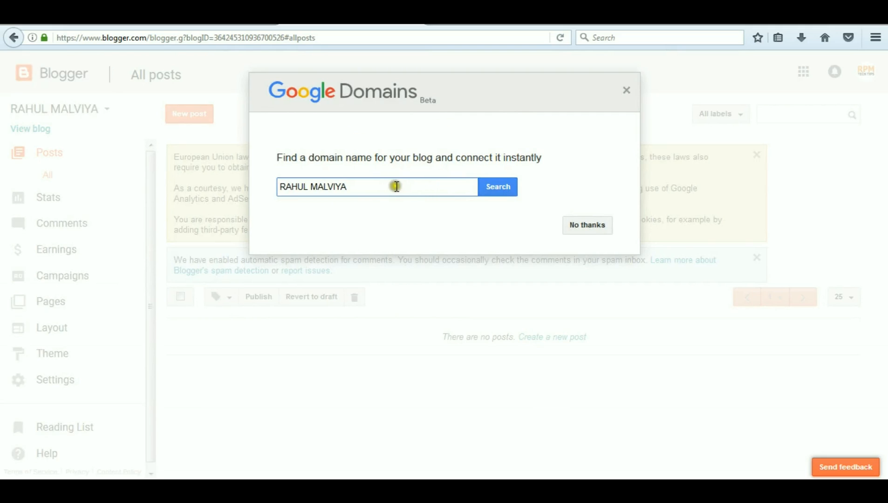
pyautogui.click(408, 170)
pyautogui.click(578, 228)
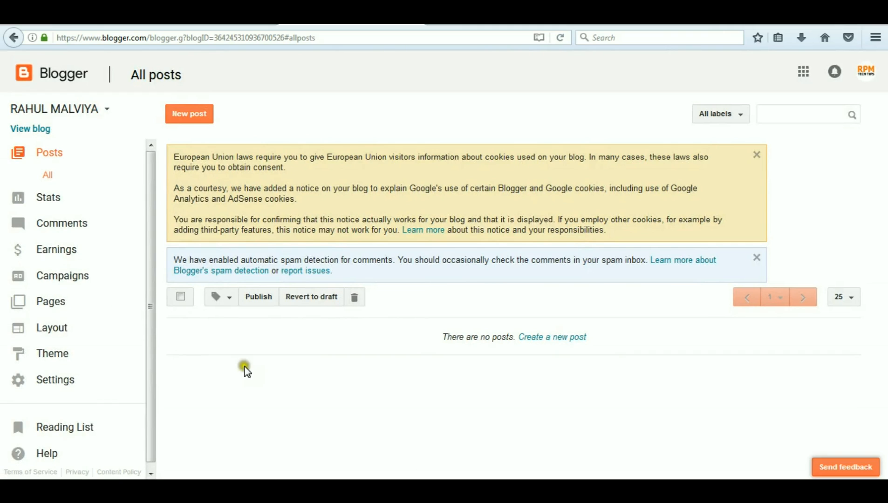
pyautogui.moveTo(147, 204); pyautogui.dragTo(152, 259)
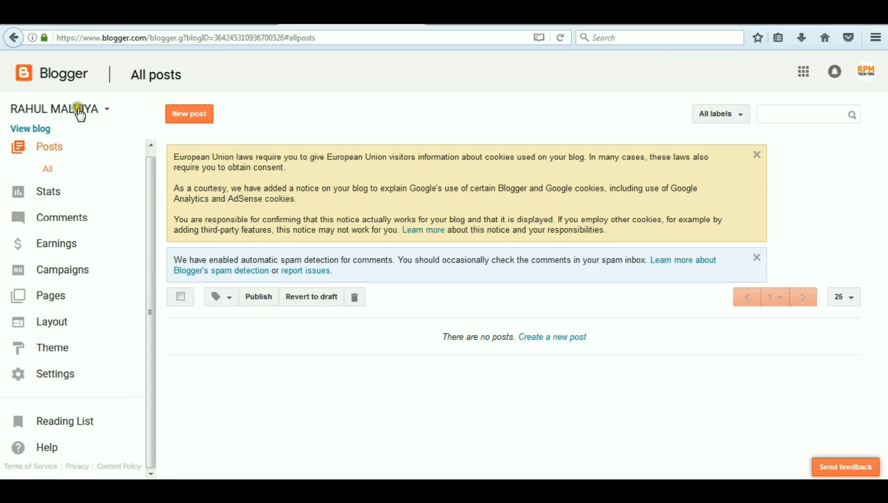
pyautogui.click(107, 108)
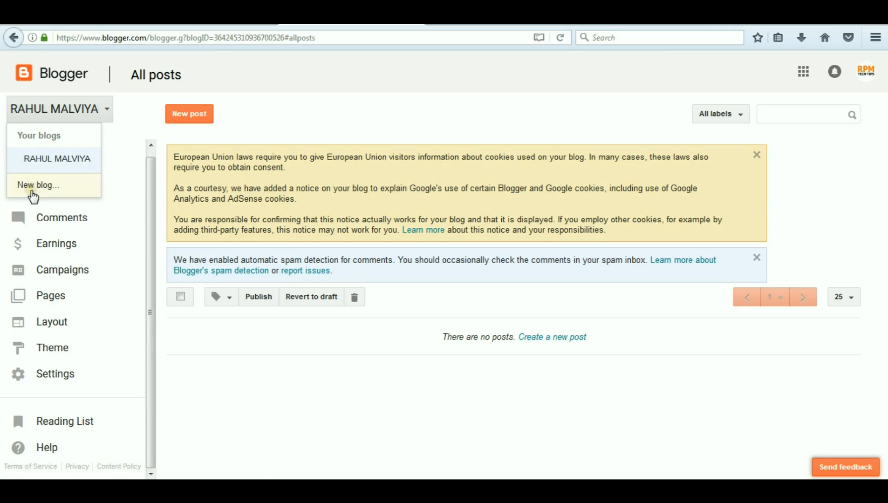
pyautogui.click(332, 144)
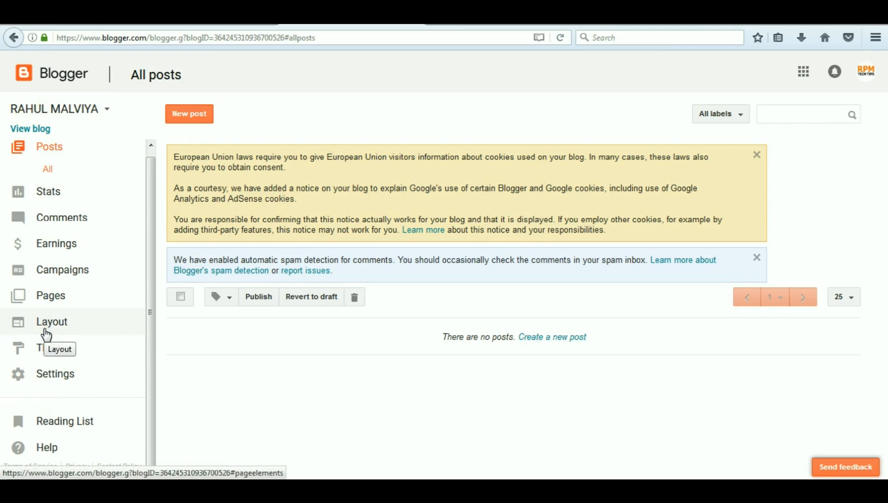
pyautogui.click(175, 114)
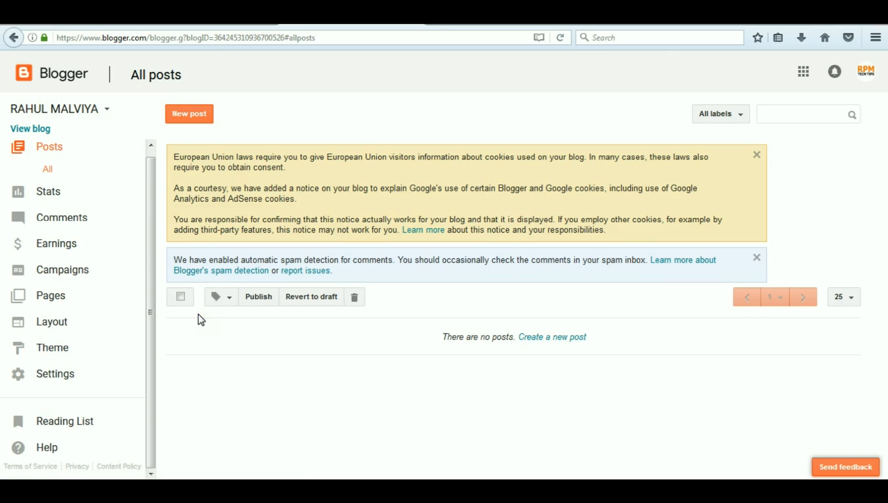
pyautogui.click(178, 113)
pyautogui.click(150, 312)
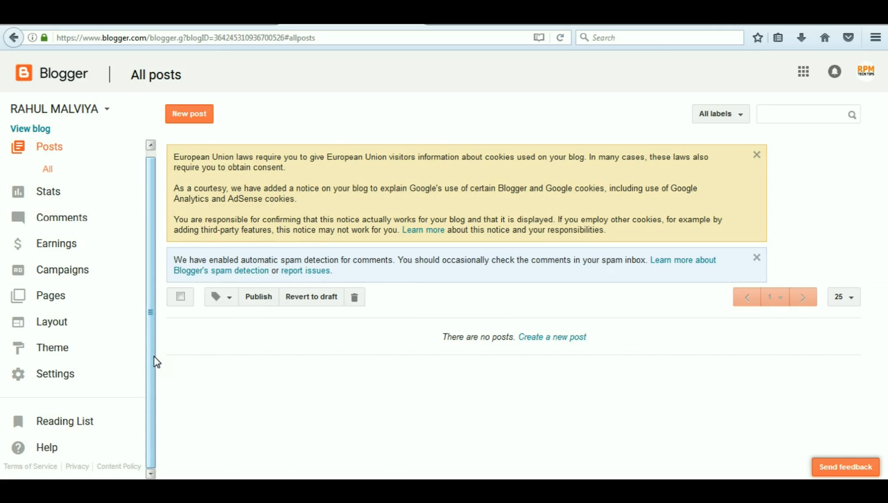
pyautogui.moveTo(156, 362); pyautogui.dragTo(157, 313)
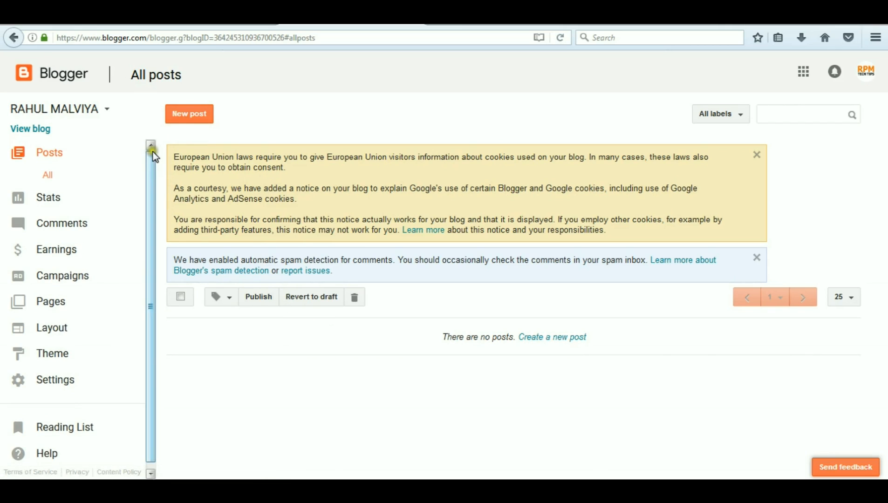
# Start a new blog post and place the cursor in its empty body
pyautogui.click(178, 117)
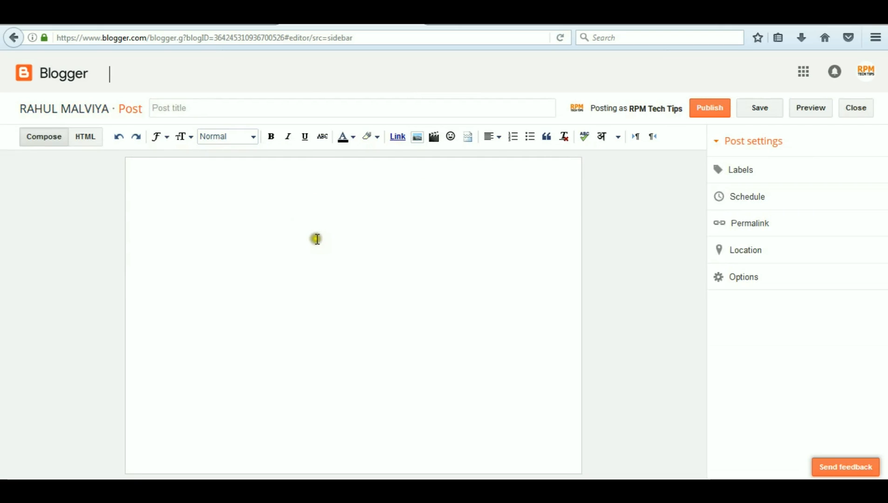
pyautogui.click(323, 228)
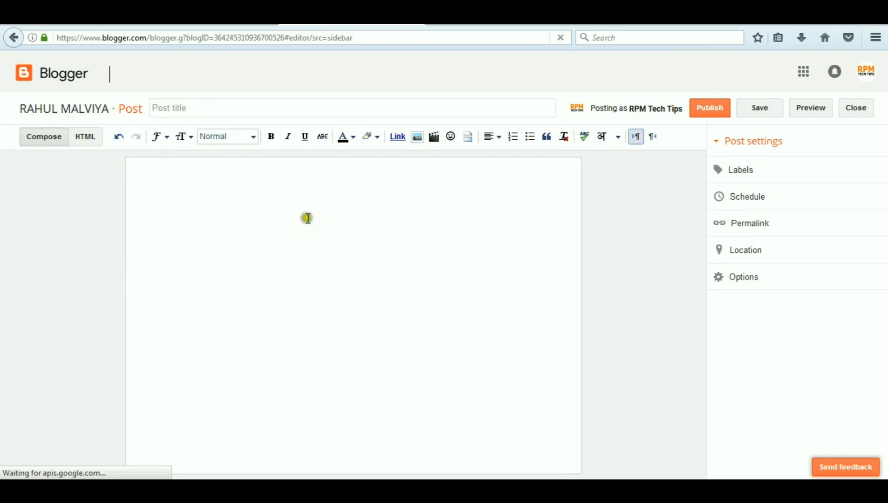
pyautogui.click(243, 235)
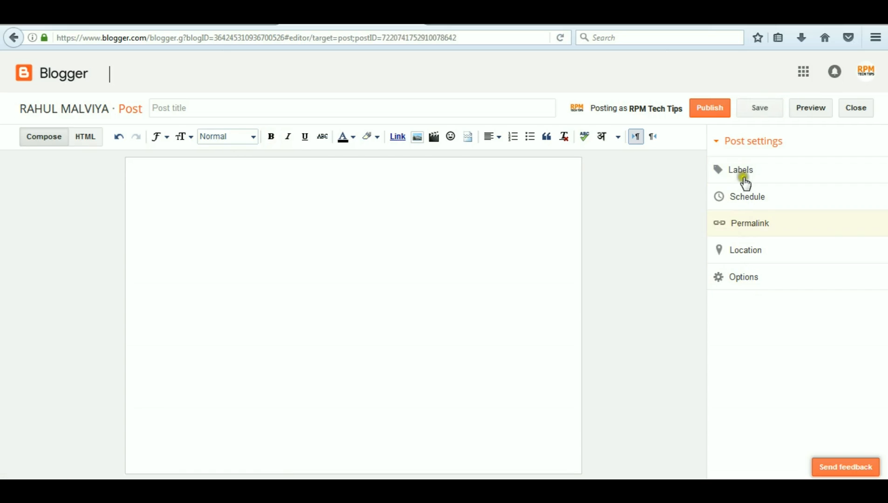
# Close the empty post without publishing it and open the blog's basic settings
pyautogui.click(430, 230)
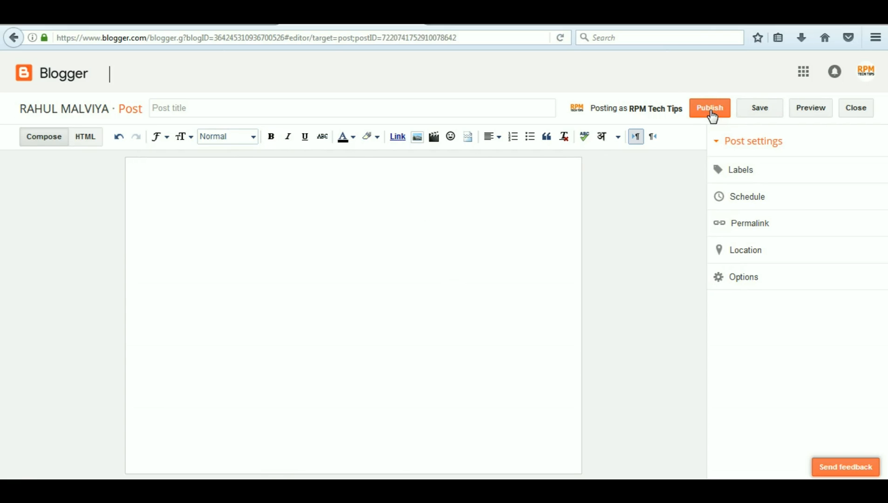
pyautogui.click(856, 110)
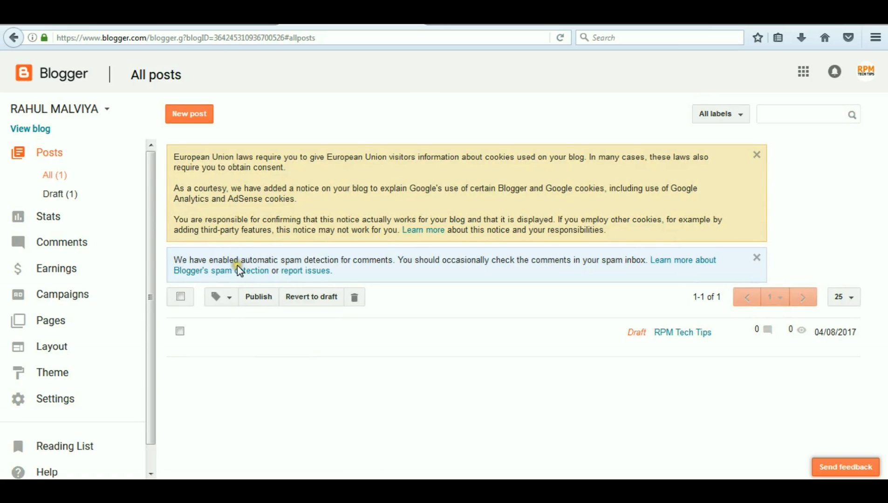
pyautogui.click(17, 398)
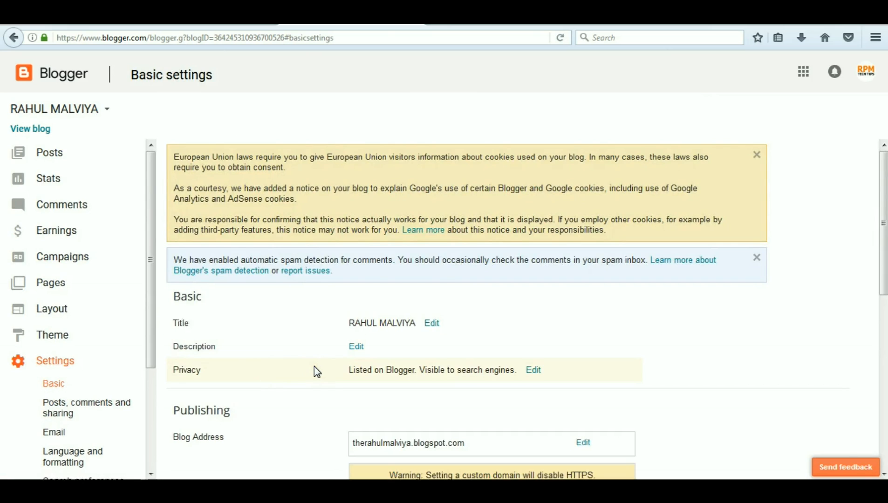
pyautogui.scroll(-4, 315, 366)
pyautogui.scroll(4, 314, 367)
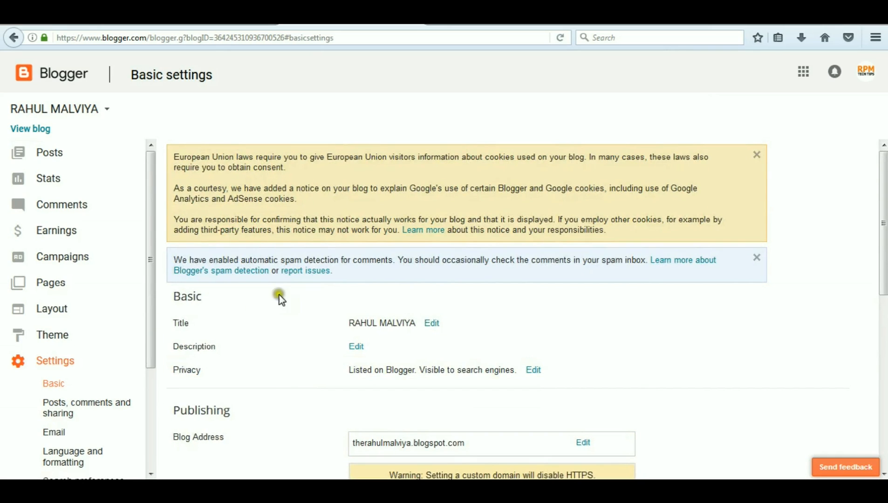
# Open the blog description for editing and review the privacy, publishing, HTTPS and permissions settings
pyautogui.click(356, 347)
pyautogui.click(363, 358)
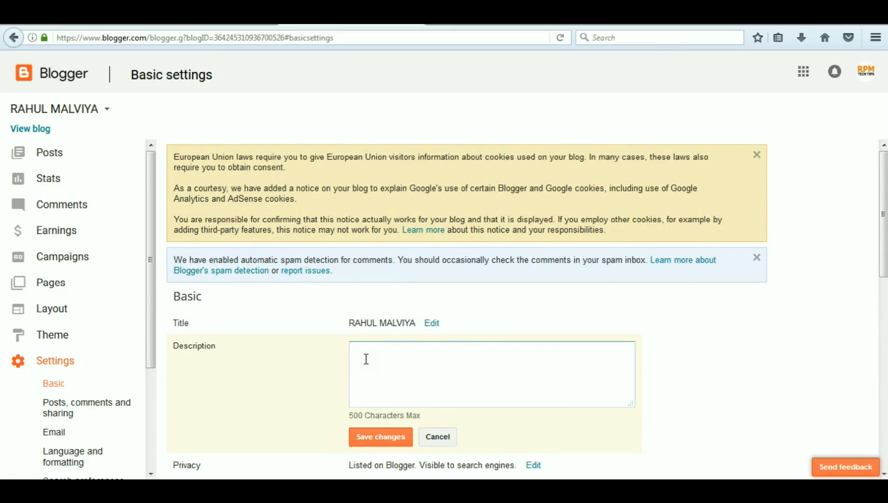
pyautogui.scroll(-2, 367, 359)
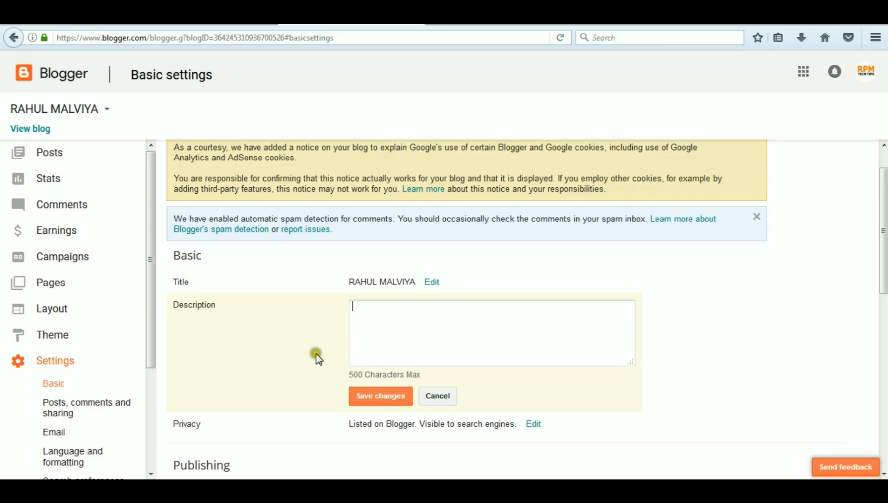
pyautogui.scroll(-3, 316, 332)
pyautogui.scroll(-5, 316, 337)
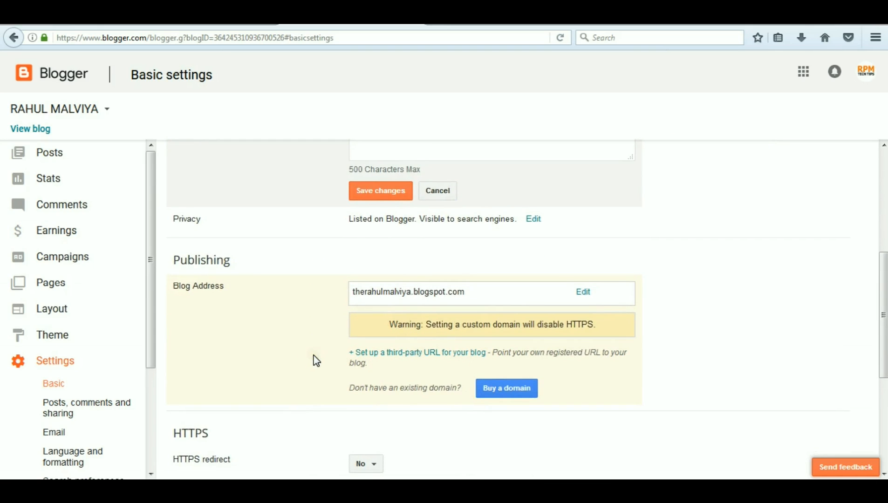
pyautogui.scroll(-1, 313, 356)
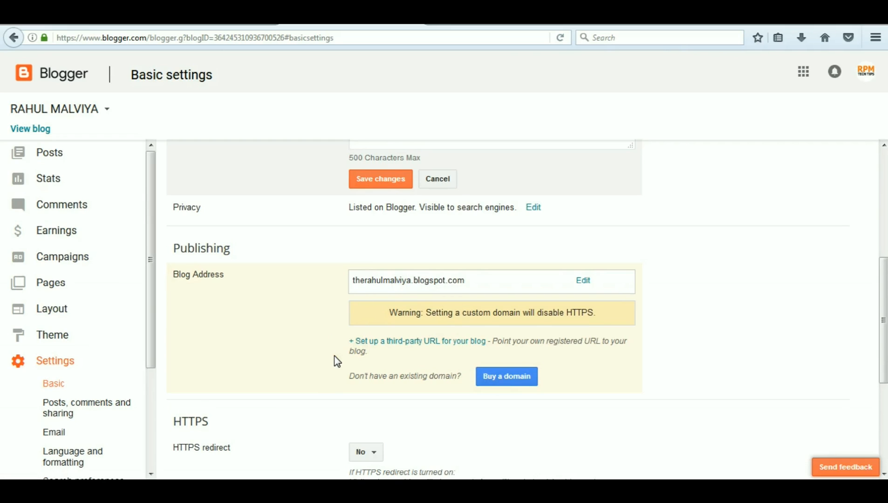
pyautogui.scroll(-4, 335, 357)
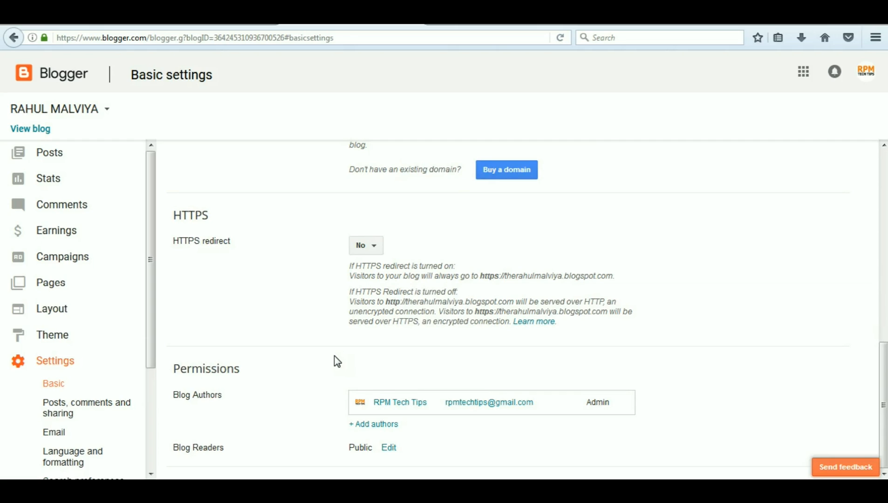
# Open the posts, comments and sharing settings and examine the profile choices for sharing the blog to Google+
pyautogui.click(65, 412)
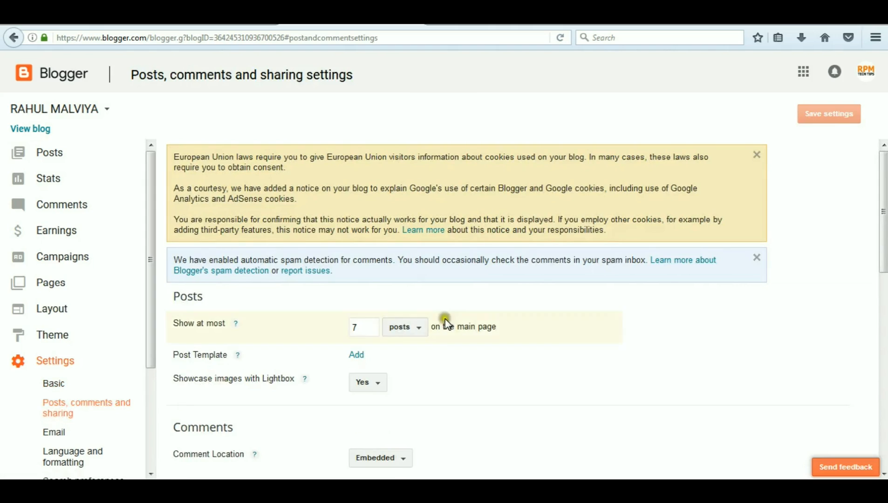
pyautogui.scroll(-8, 383, 391)
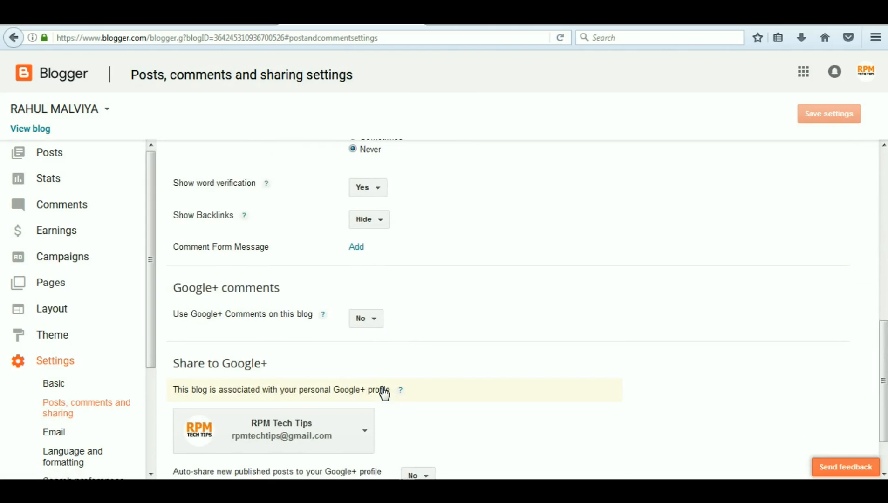
pyautogui.scroll(-2, 385, 393)
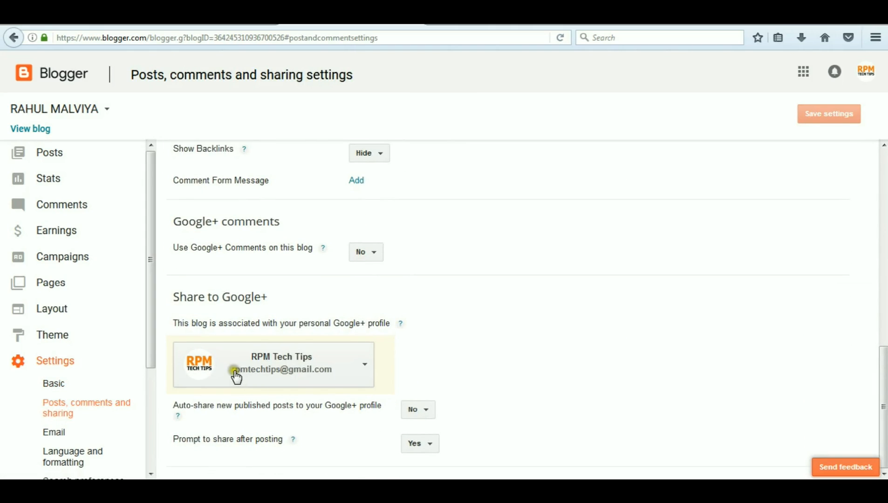
pyautogui.click(359, 360)
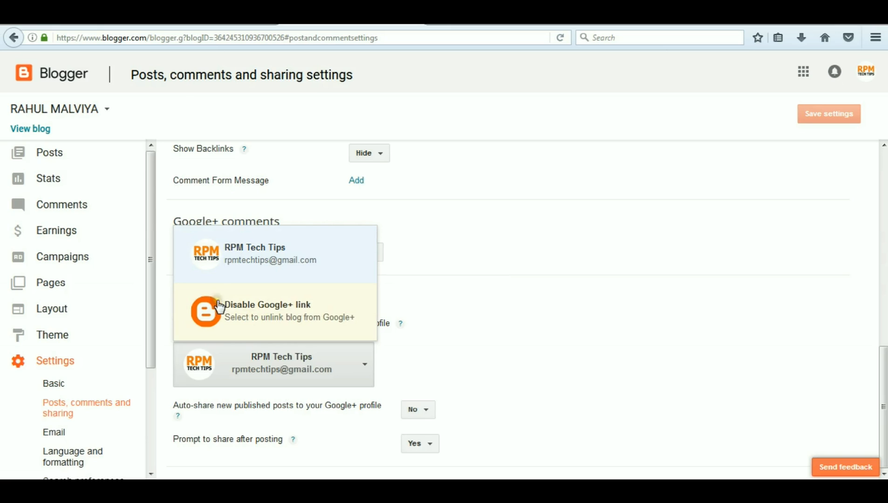
pyautogui.click(484, 276)
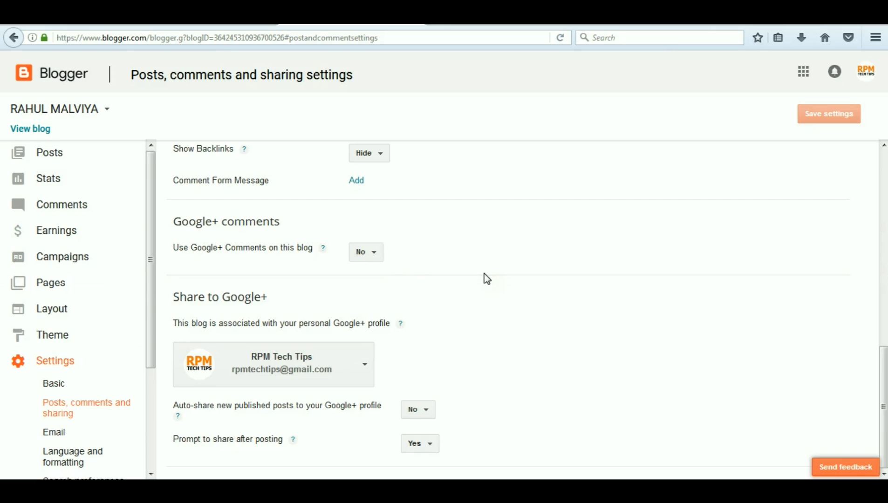
pyautogui.click(358, 371)
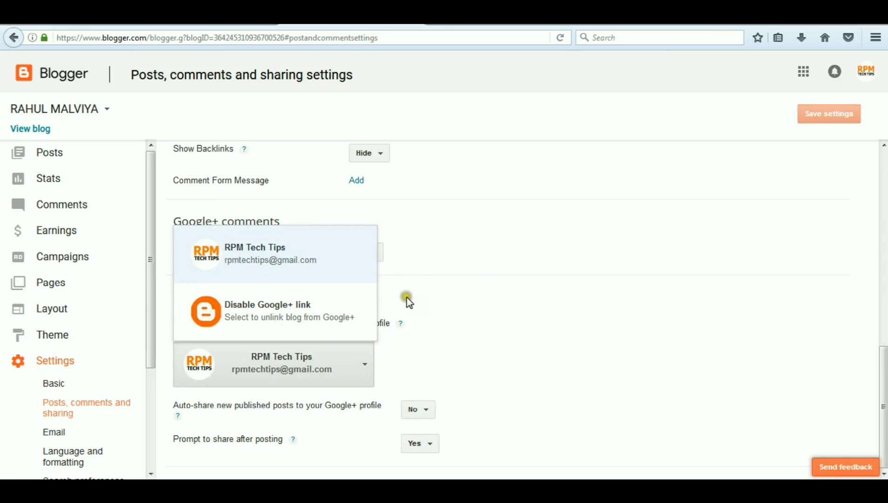
pyautogui.click(432, 253)
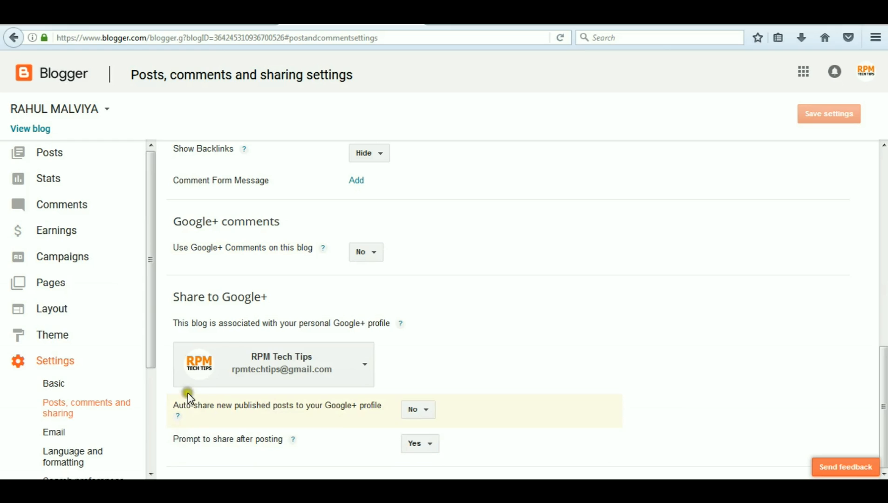
# Open the language and formatting settings and view the available blog languages
pyautogui.moveTo(150, 354); pyautogui.dragTo(147, 415)
pyautogui.click(57, 368)
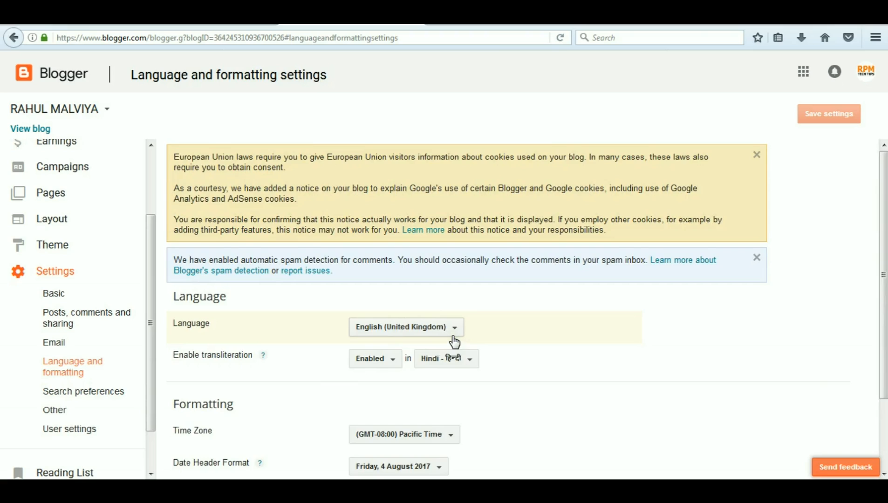
pyautogui.scroll(-2, 447, 338)
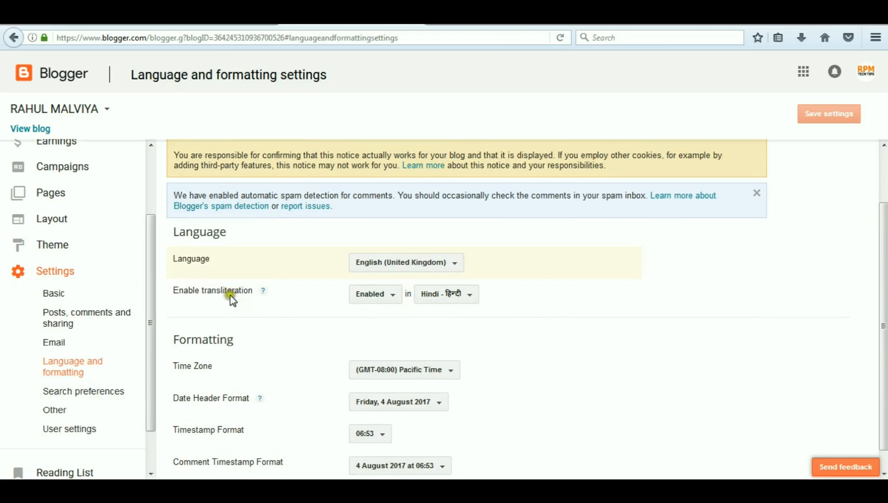
pyautogui.click(372, 260)
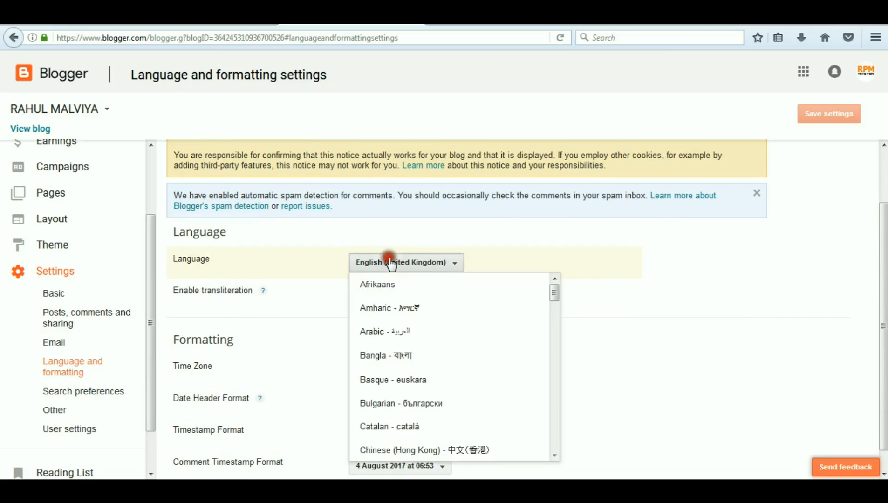
pyautogui.click(387, 262)
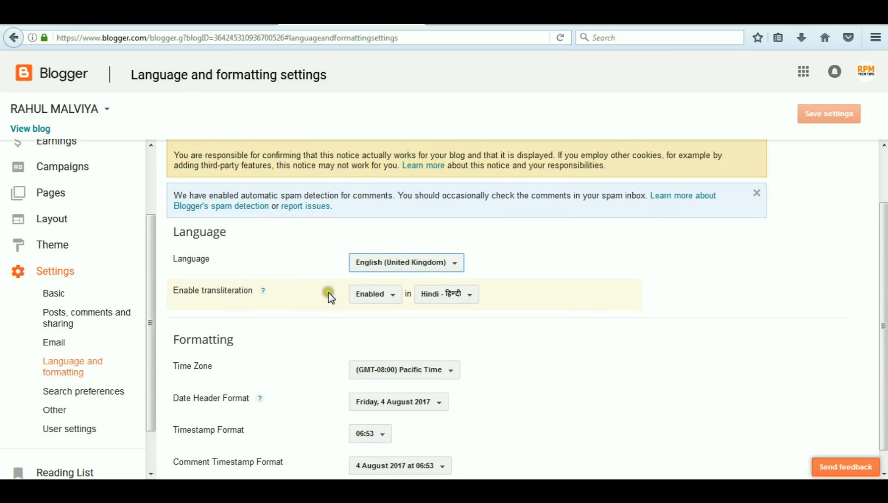
# Examine the transliteration options and their languages, and review the time zone and date formatting settings
pyautogui.click(374, 301)
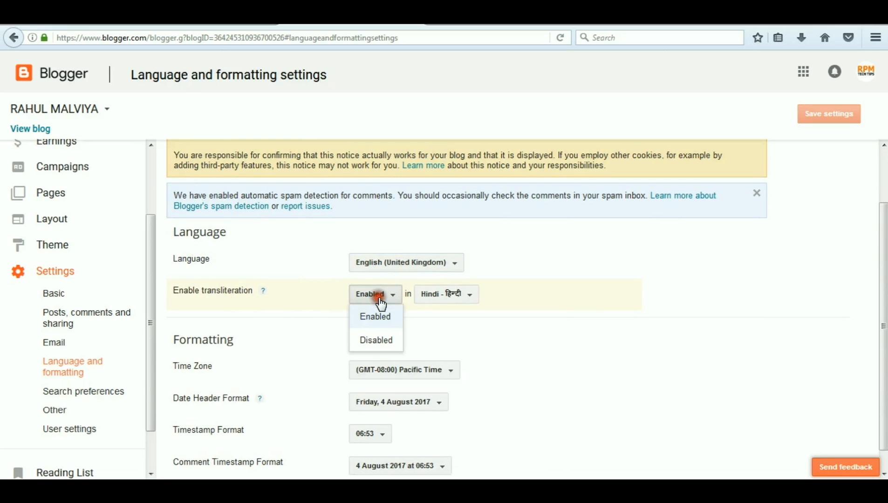
pyautogui.click(452, 297)
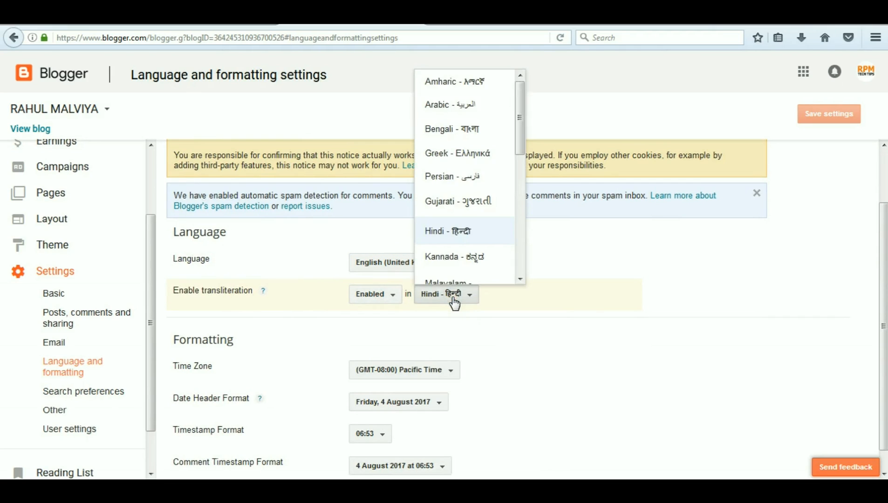
pyautogui.click(507, 304)
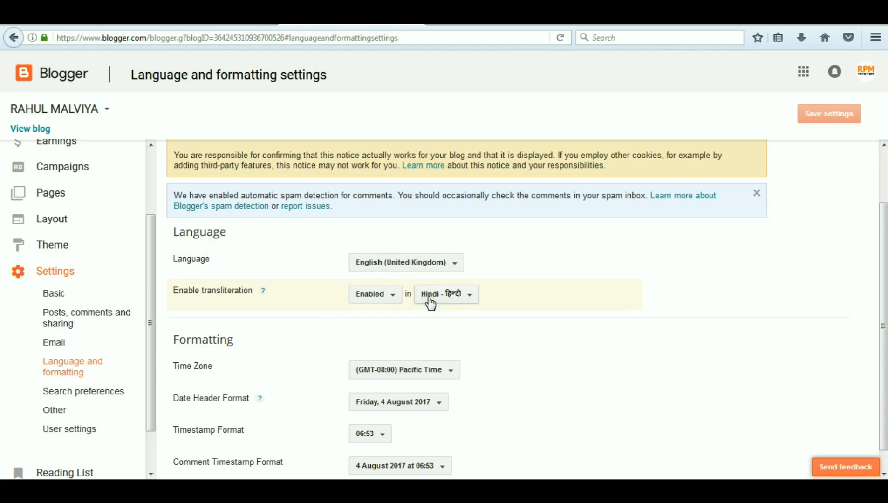
pyautogui.click(401, 265)
pyautogui.click(411, 265)
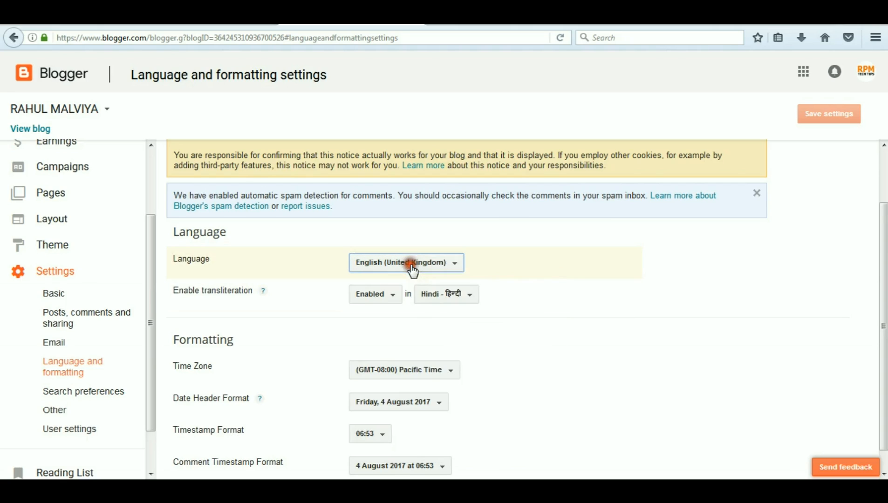
pyautogui.click(449, 295)
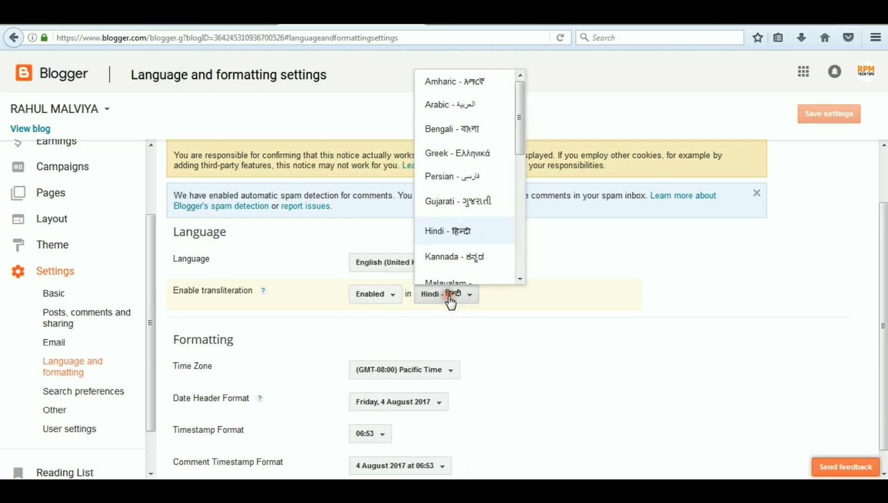
pyautogui.click(546, 322)
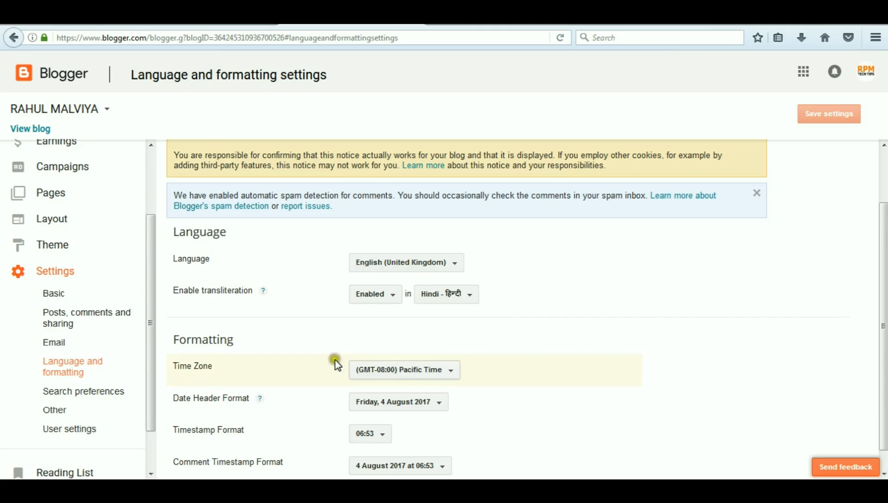
pyautogui.scroll(-1, 303, 301)
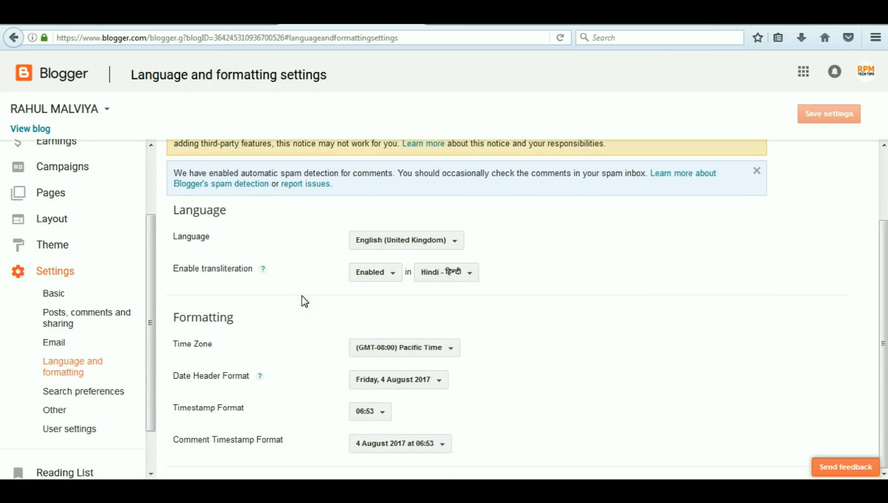
# Open the search preferences and review the meta tags, errors and redirections, and crawler settings
pyautogui.click(76, 391)
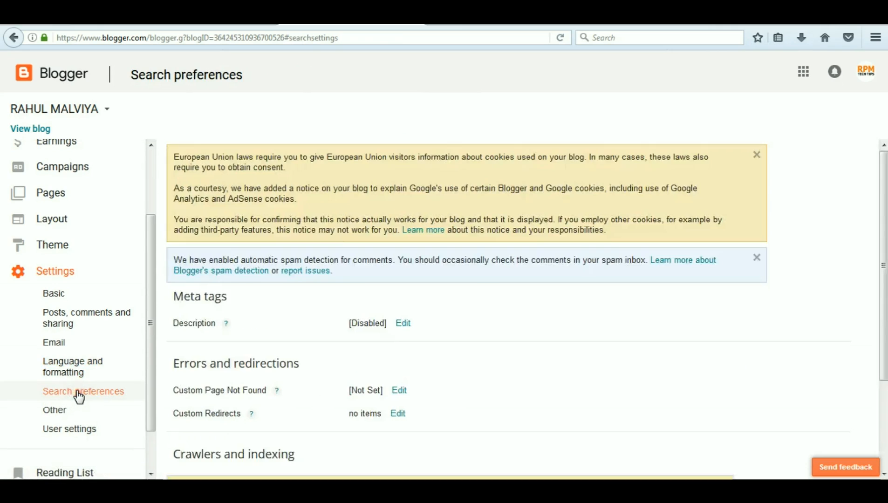
pyautogui.scroll(-3, 349, 370)
pyautogui.scroll(3, 349, 370)
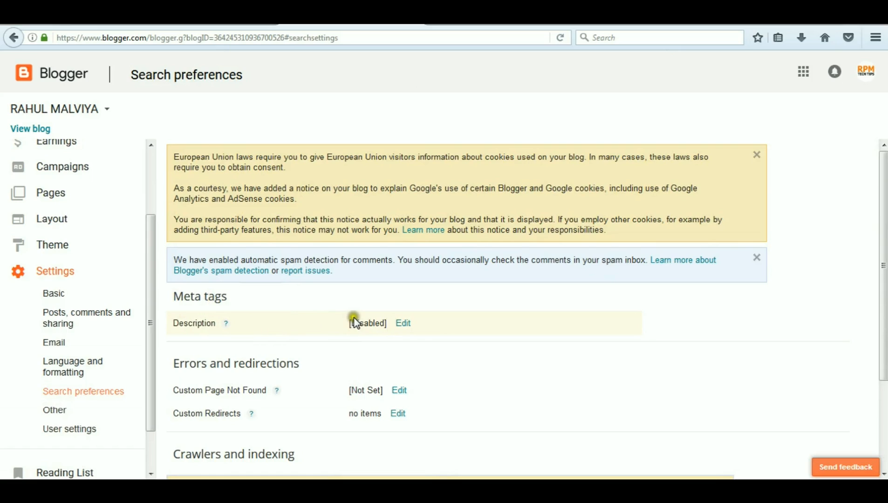
# Try enabling the search description under the meta tags, and cancel the edit without saving
pyautogui.click(403, 324)
pyautogui.click(403, 323)
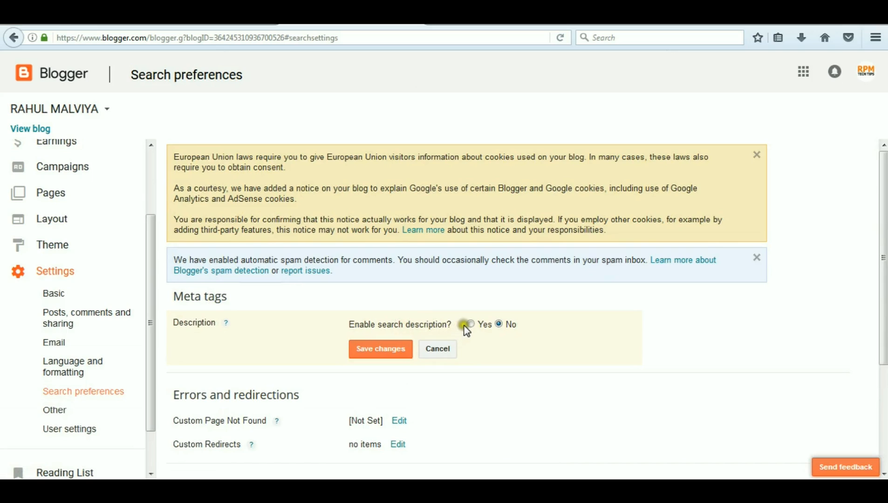
pyautogui.click(470, 324)
pyautogui.click(421, 368)
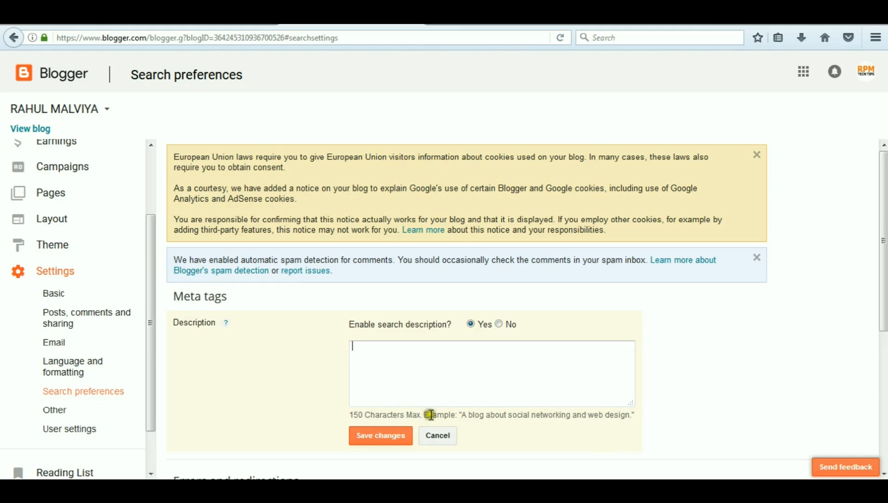
pyautogui.click(437, 434)
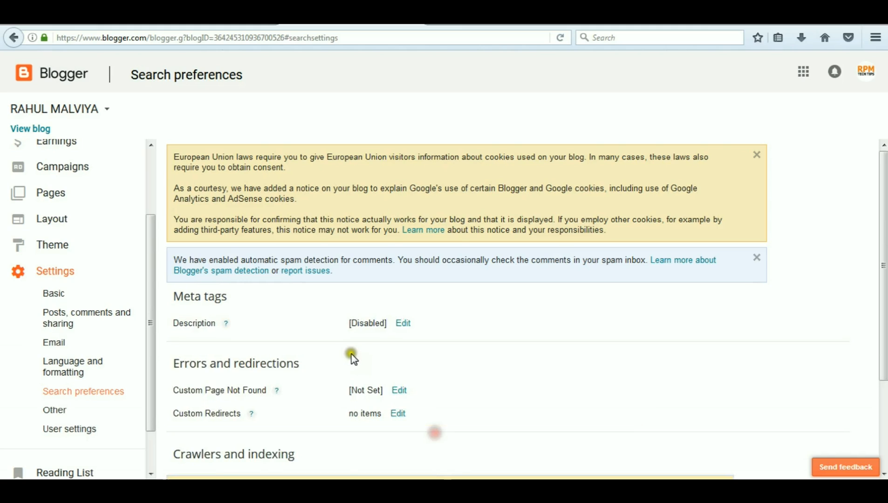
# Review the crawlers and indexing preferences, and open the Other settings to examine the site feed and OpenID options
pyautogui.scroll(-3, 352, 356)
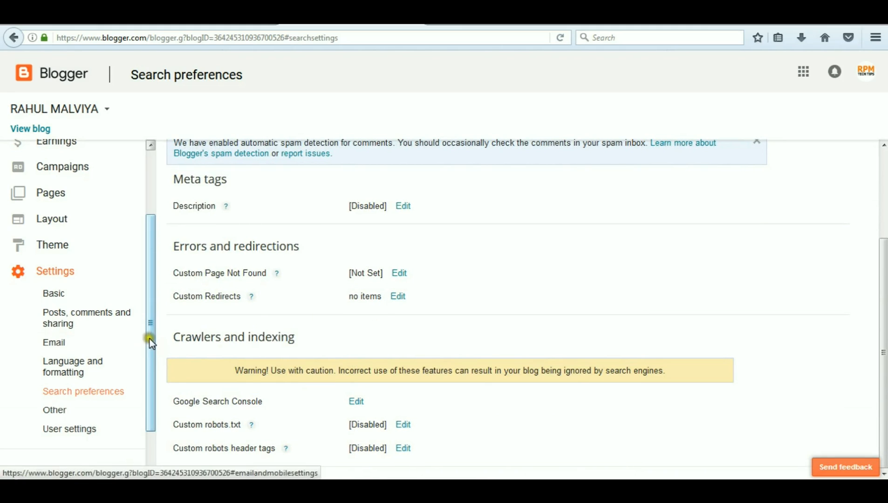
pyautogui.moveTo(150, 339); pyautogui.dragTo(159, 377)
pyautogui.click(66, 361)
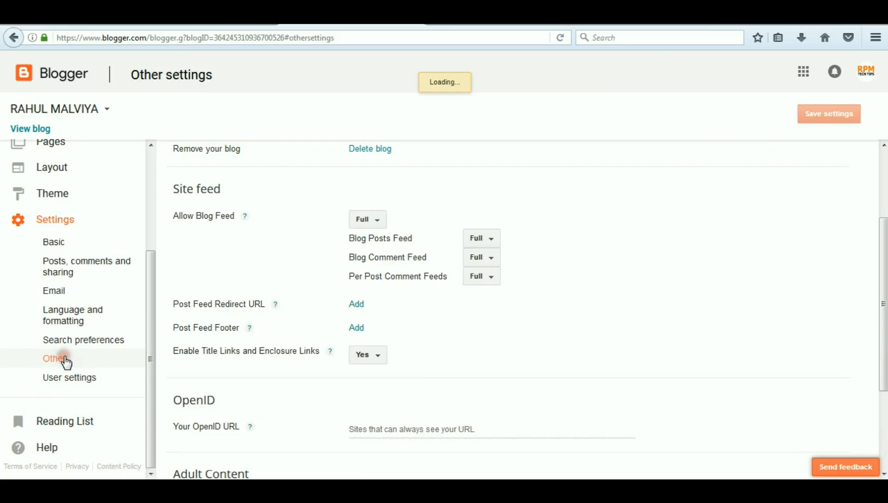
pyautogui.scroll(-5, 313, 280)
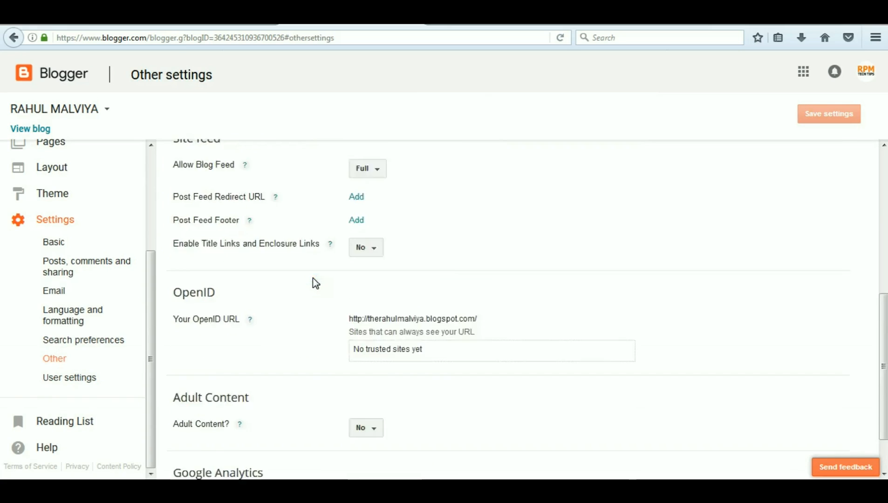
# Review the remaining Other settings, and examine the user settings and the languages offered for blogger.com
pyautogui.scroll(-2, 316, 283)
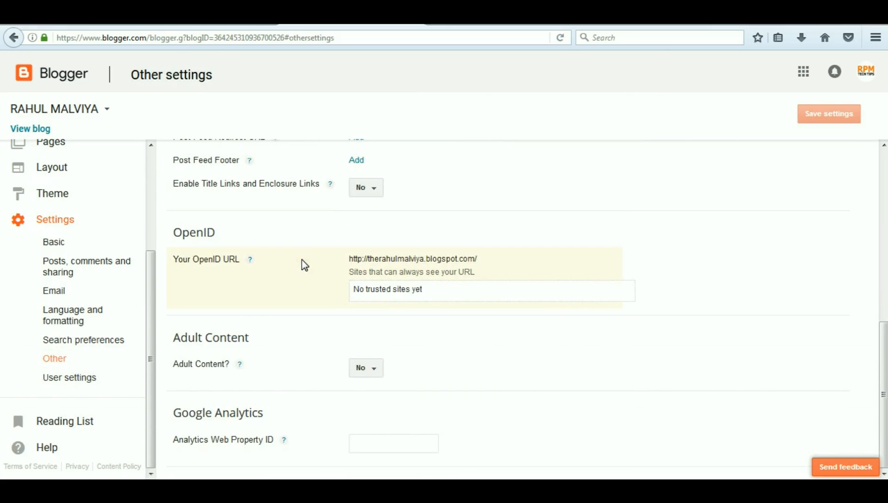
pyautogui.click(82, 378)
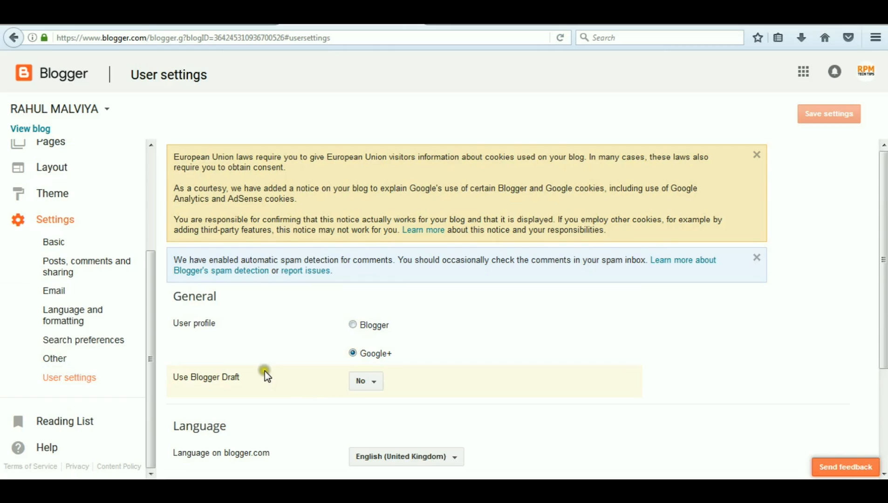
pyautogui.scroll(-3, 265, 374)
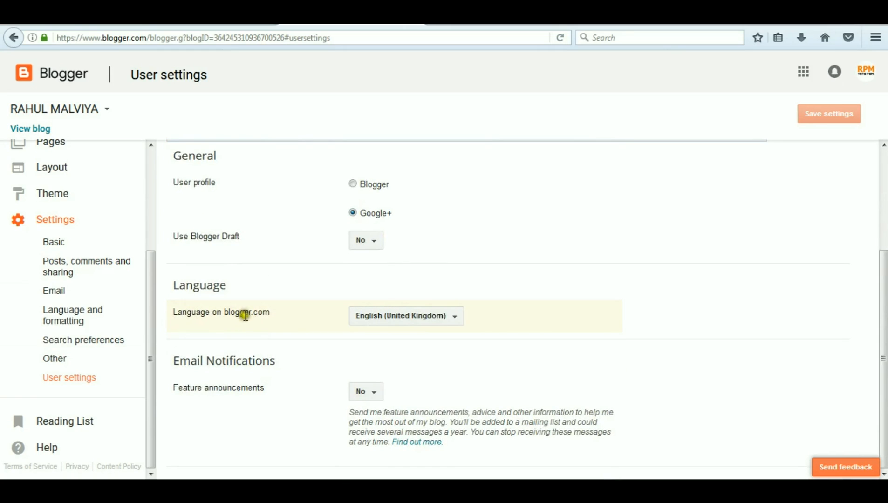
pyautogui.click(395, 325)
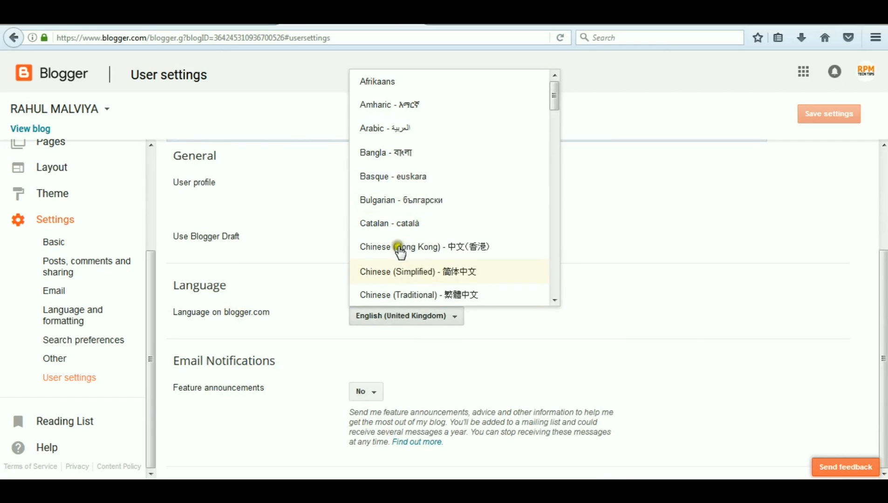
pyautogui.click(411, 357)
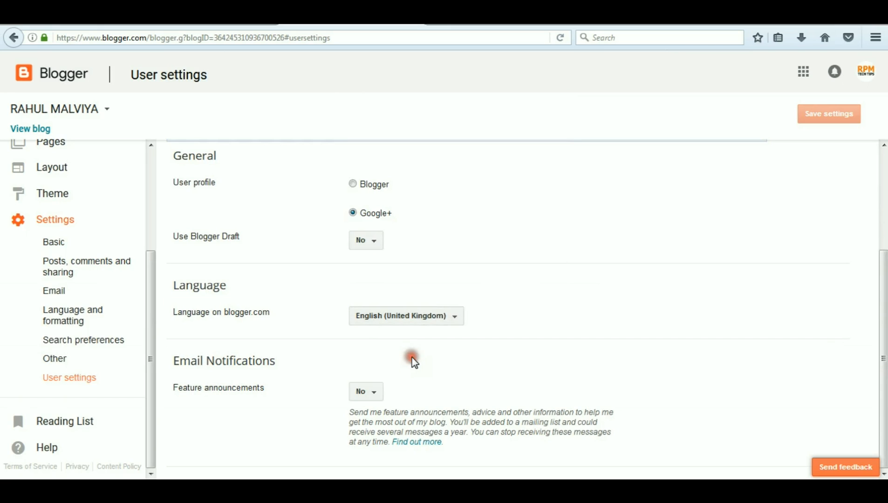
# Read the AdSense information on the Earnings page, and examine the draft post in the list of all posts
pyautogui.scroll(3, 18, 304)
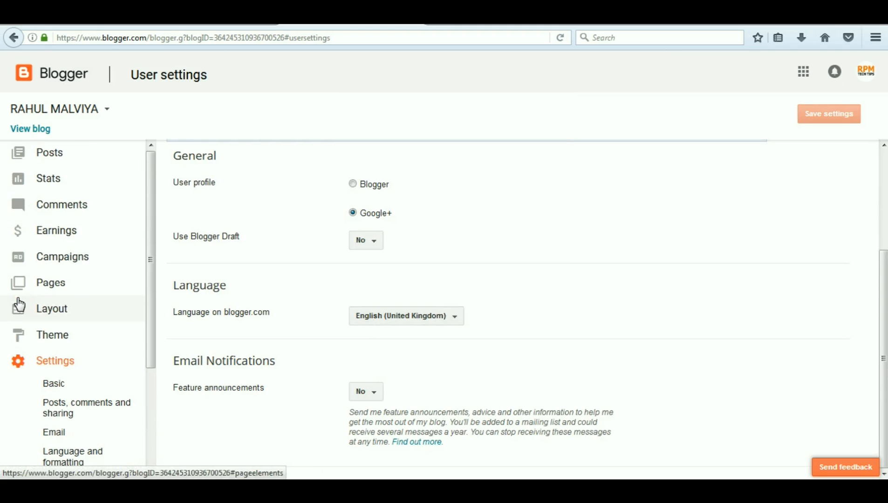
pyautogui.click(63, 232)
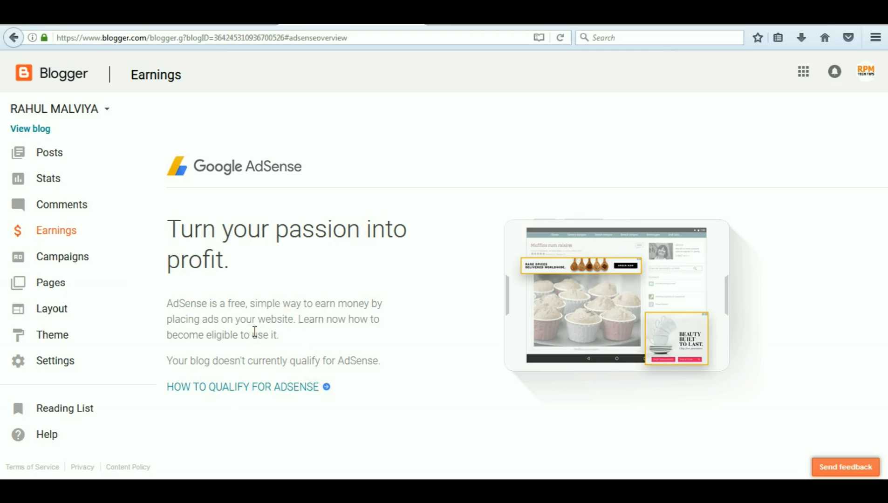
pyautogui.click(42, 156)
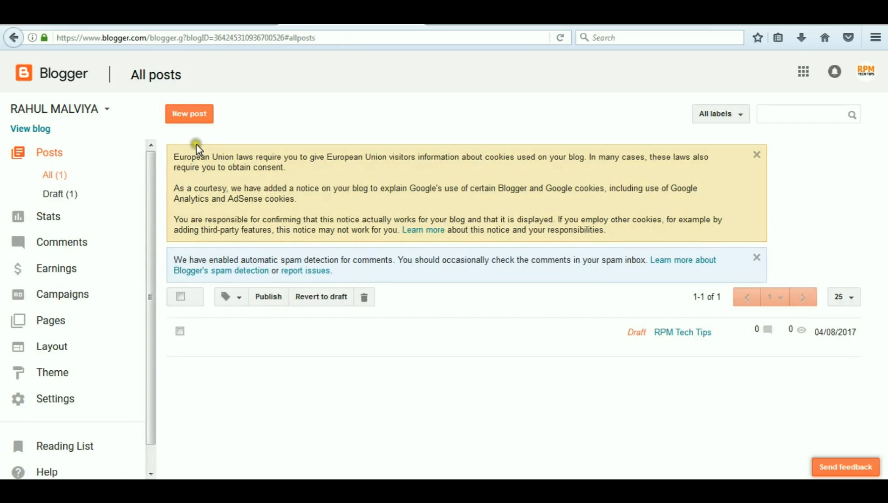
pyautogui.moveTo(189, 351)
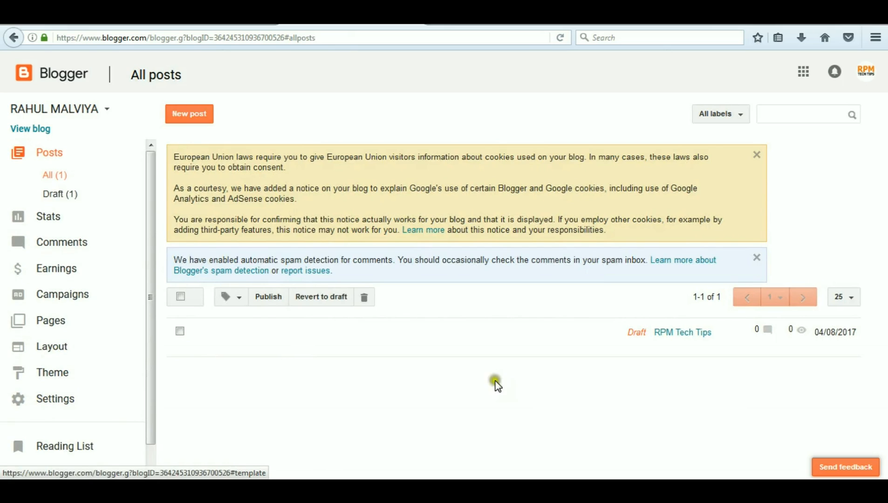
pyautogui.moveTo(738, 339)
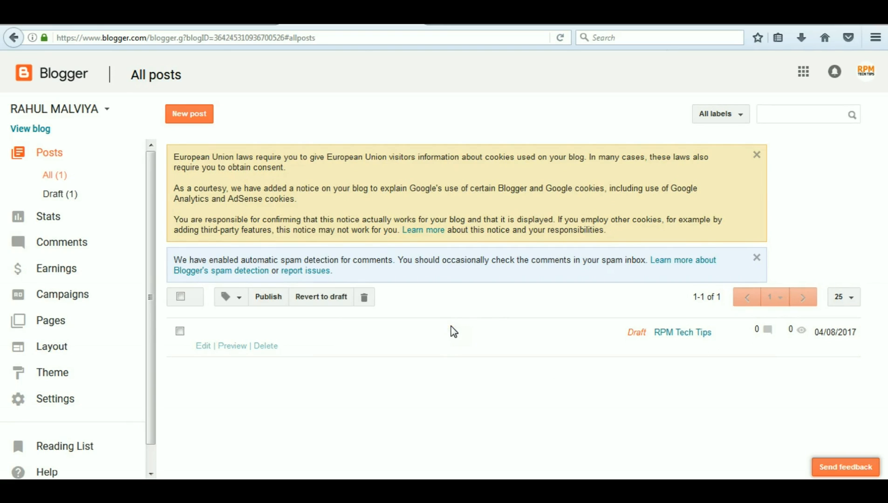
pyautogui.click(272, 372)
pyautogui.moveTo(334, 346)
pyautogui.click(460, 342)
# Recheck the AdSense qualification note under Earnings and return to the list of all posts
pyautogui.click(41, 268)
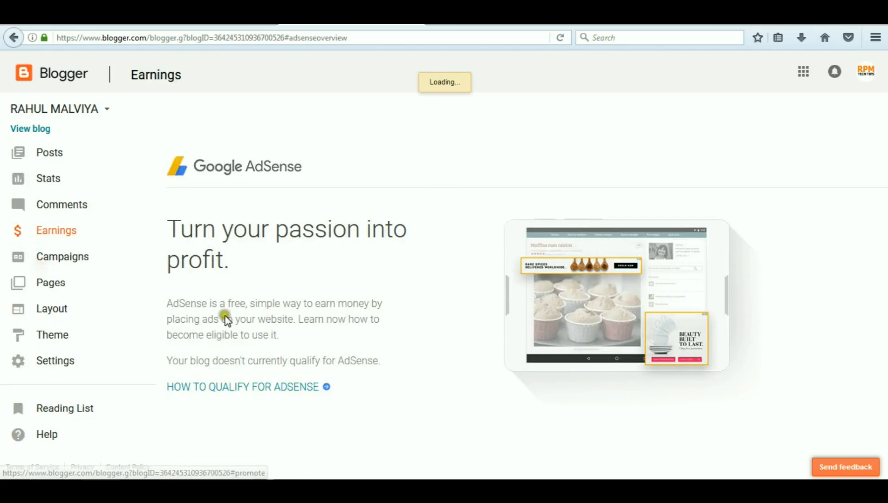
pyautogui.click(314, 309)
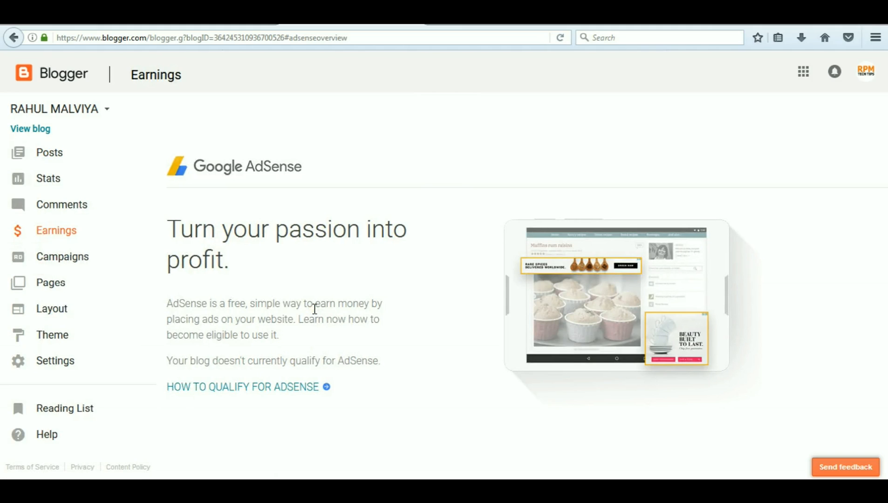
pyautogui.click(58, 152)
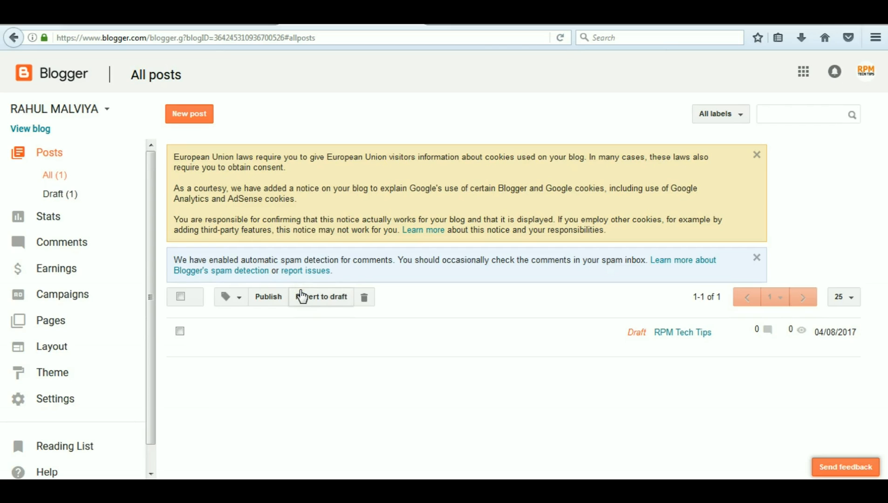
# Review the Earnings page of the RPM Software blog, and start the AdSense sign-up with an existing Google account
pyautogui.click(70, 270)
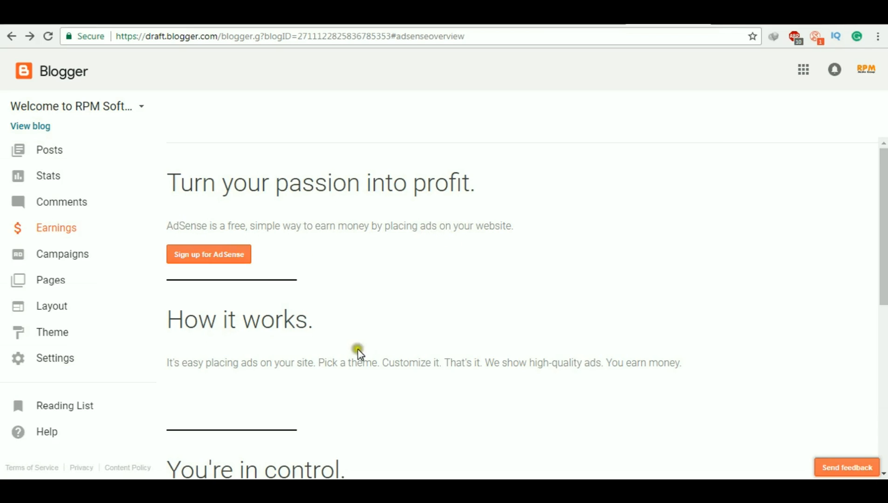
pyautogui.scroll(-5, 372, 363)
pyautogui.scroll(5, 372, 401)
pyautogui.click(205, 255)
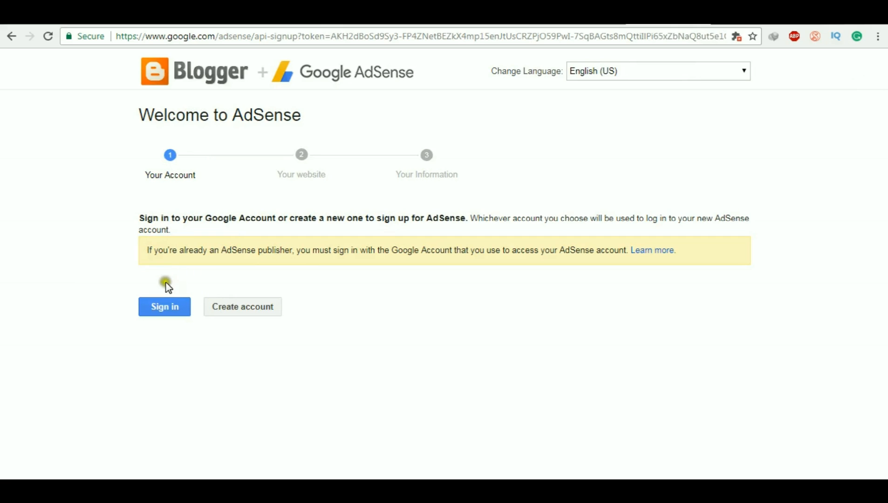
pyautogui.click(166, 308)
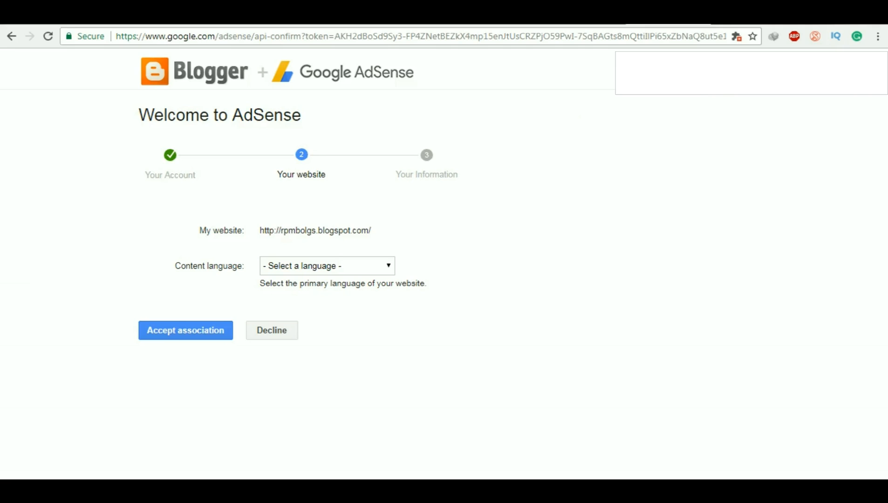
# Set the website's content language to English and accept the AdSense association, continuing to the ad display settings
pyautogui.click(299, 267)
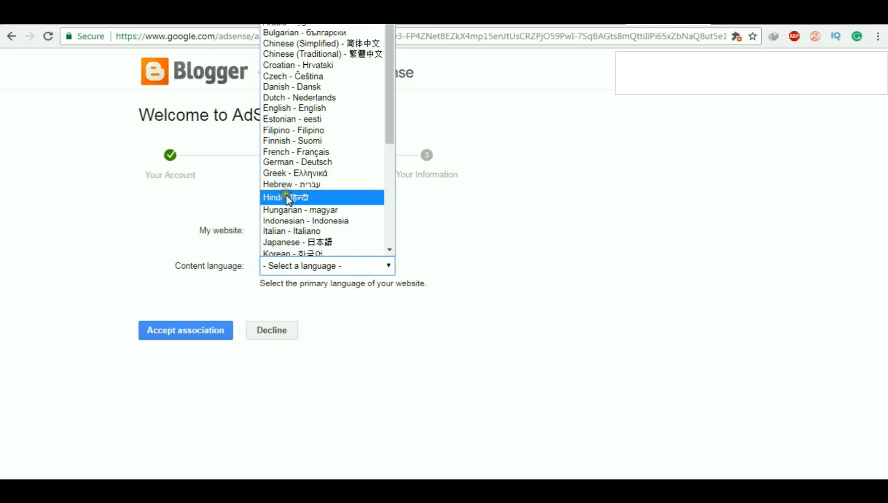
pyautogui.click(299, 110)
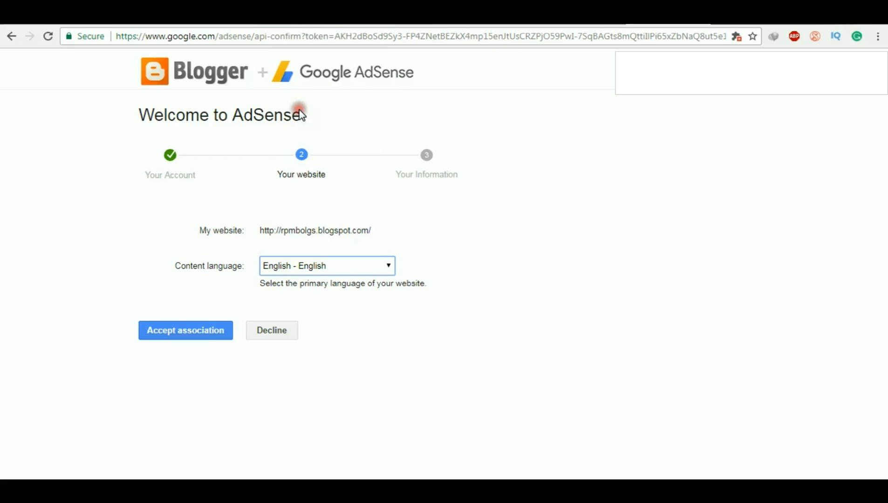
pyautogui.click(202, 339)
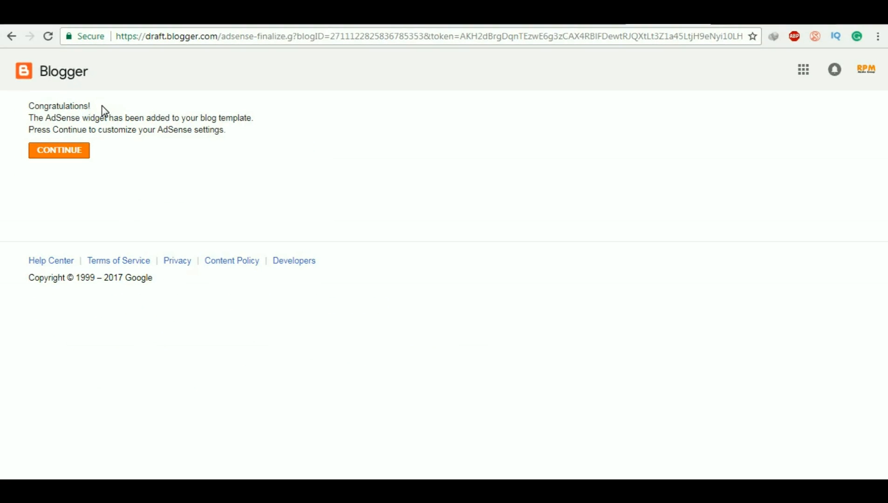
pyautogui.click(71, 148)
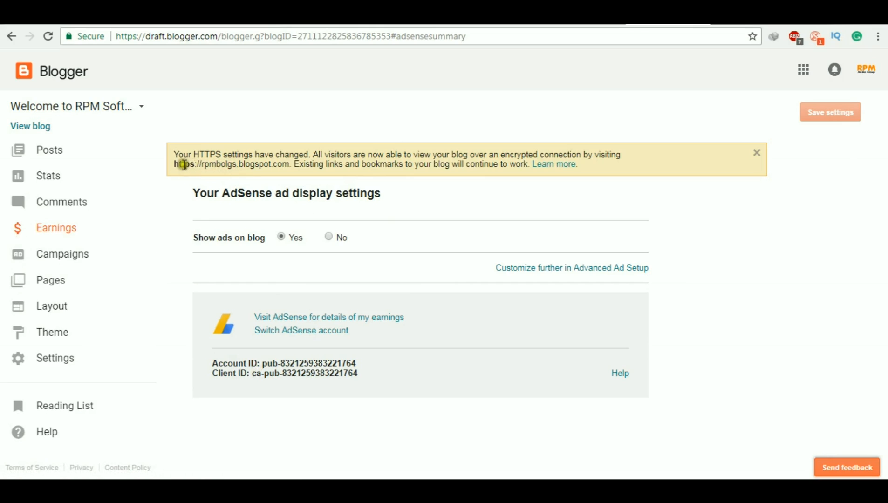
pyautogui.moveTo(177, 165); pyautogui.dragTo(279, 164)
pyautogui.hotkey('ctrl', 'c')
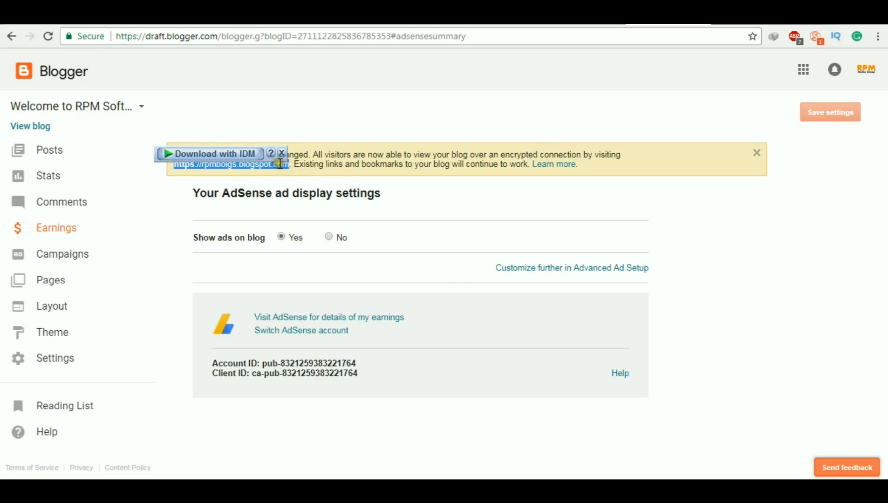
pyautogui.click(147, 264)
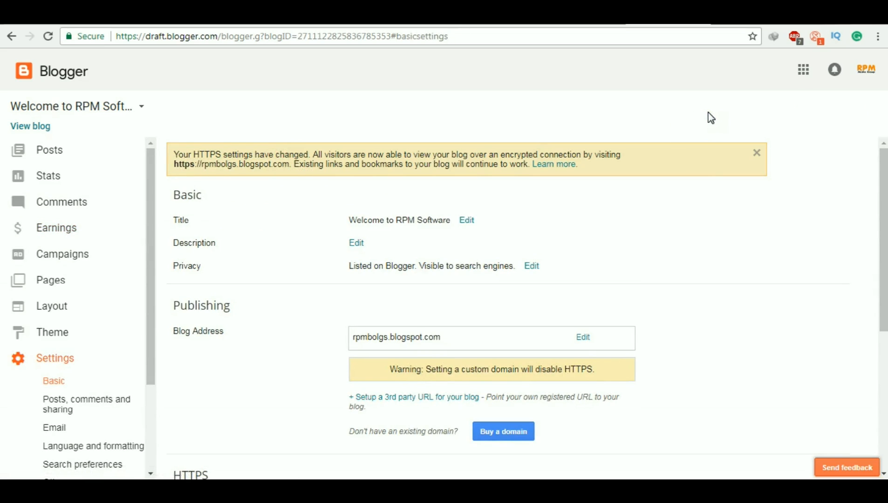
# Open Google's full products page from the list of Google apps
pyautogui.click(803, 72)
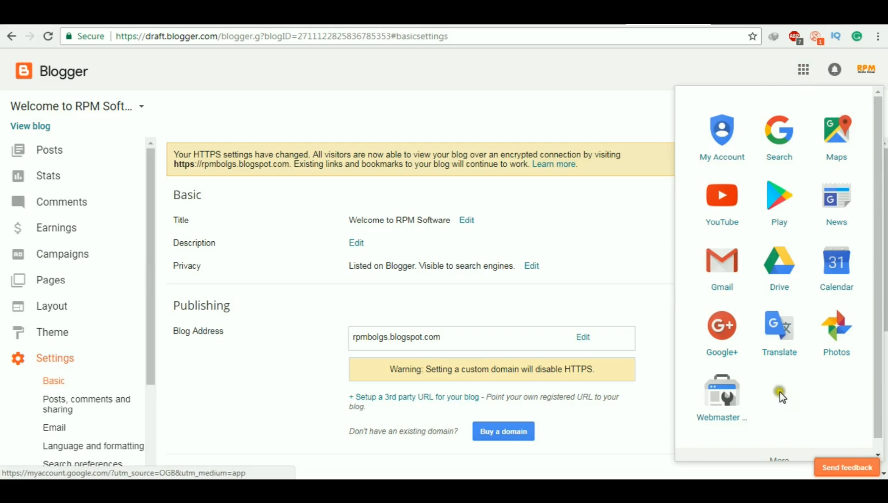
pyautogui.scroll(-5, 778, 354)
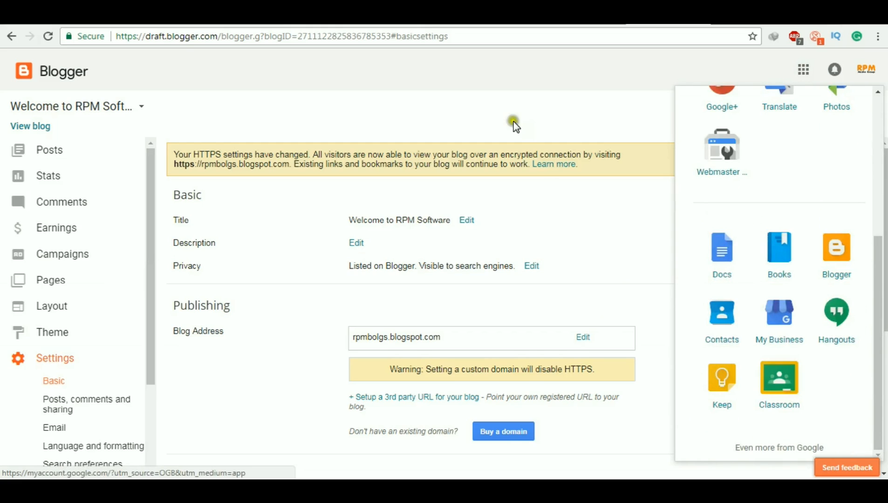
pyautogui.click(773, 448)
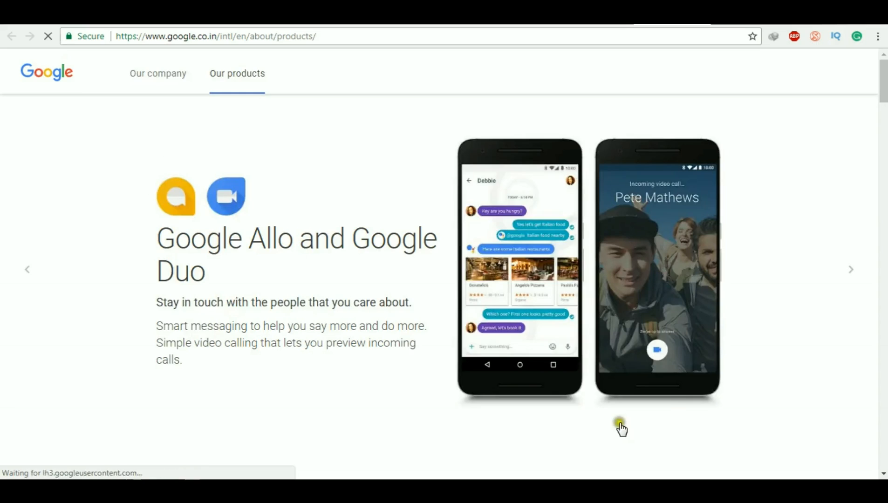
# Find AdSense in the Grow your business section of the products page and open its sign-up
pyautogui.scroll(-5, 414, 280)
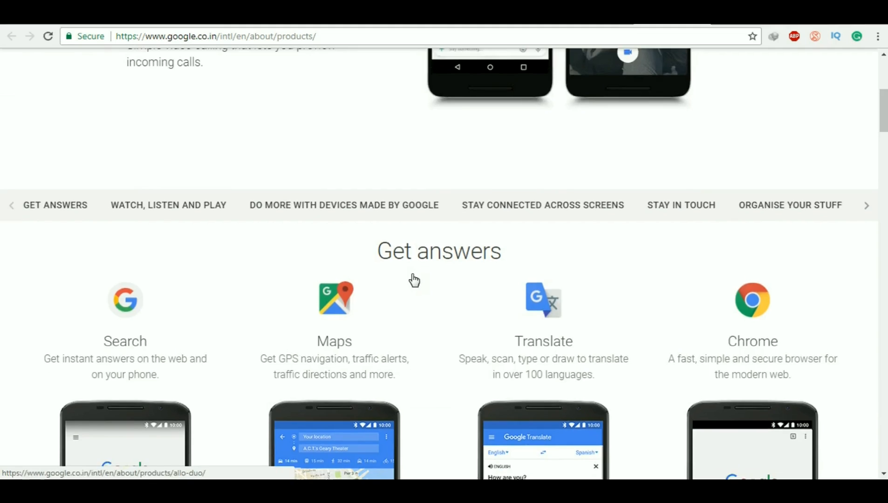
pyautogui.scroll(-5, 414, 280)
pyautogui.scroll(3, 415, 280)
pyautogui.scroll(-15, 415, 280)
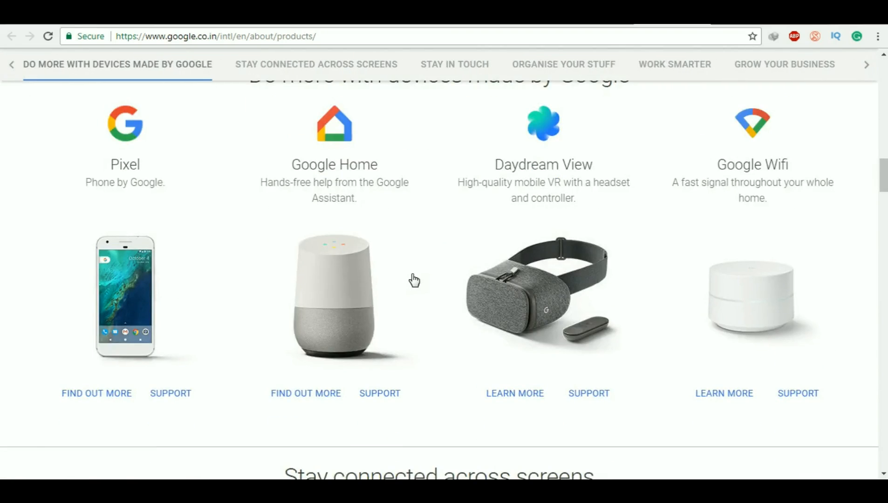
pyautogui.scroll(-5, 414, 280)
pyautogui.scroll(-10, 414, 280)
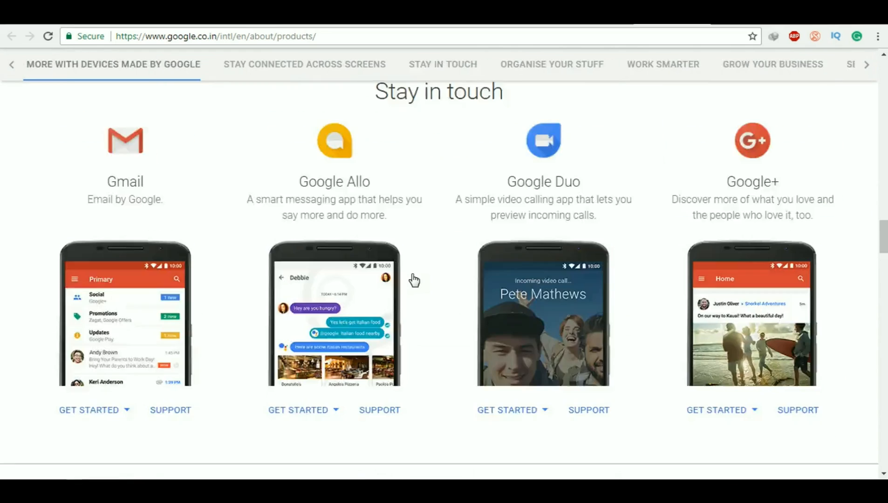
pyautogui.scroll(-10, 414, 280)
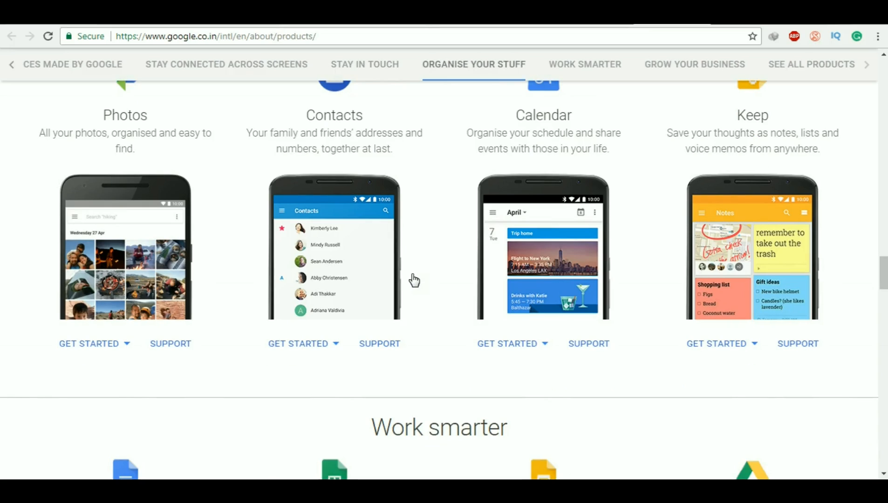
pyautogui.scroll(-3, 414, 280)
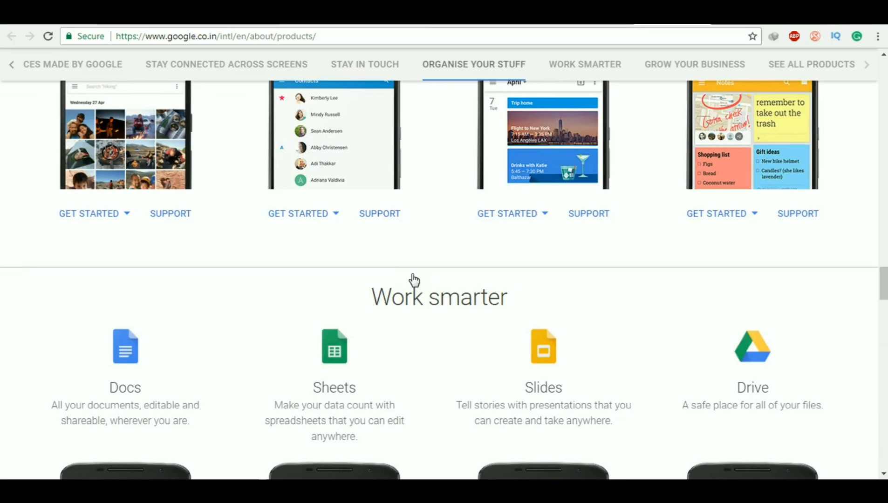
pyautogui.scroll(-9, 414, 280)
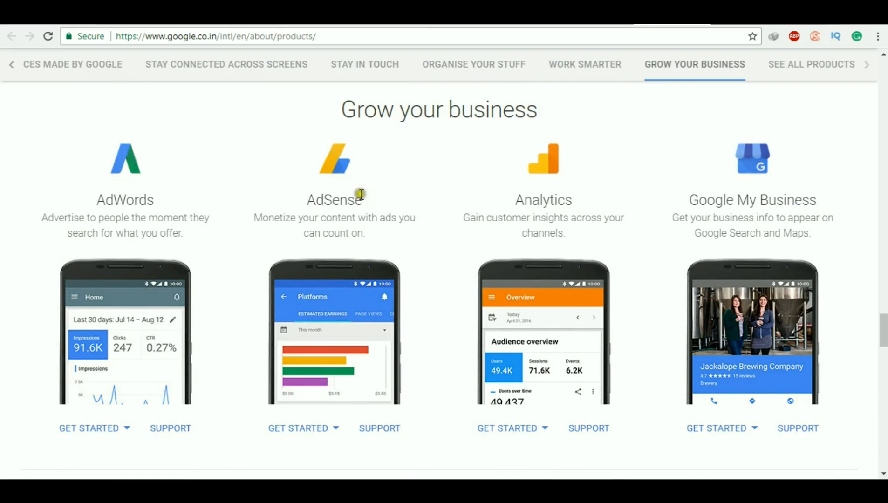
pyautogui.click(310, 436)
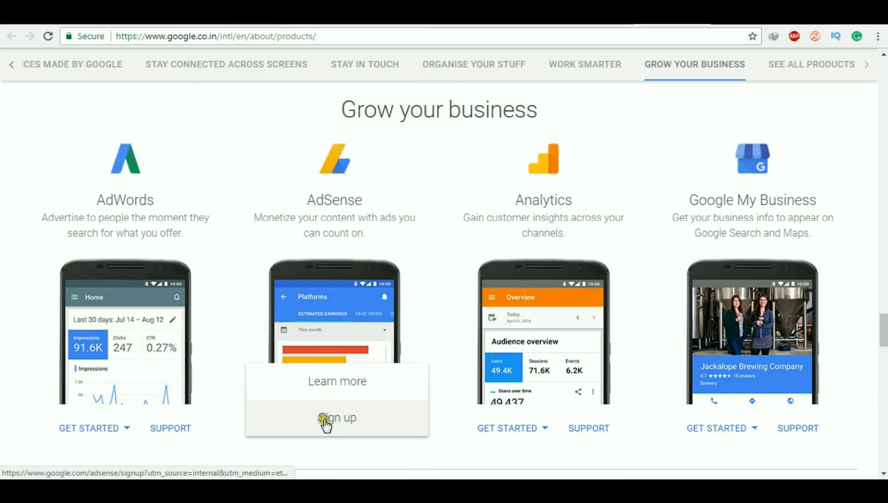
pyautogui.click(325, 422)
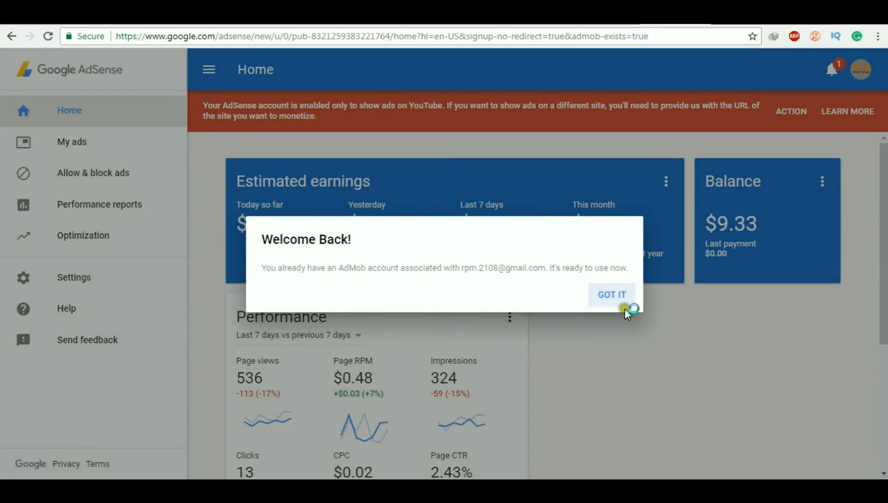
# Dismiss the AdSense welcome message and open the ad units page under My ads
pyautogui.click(609, 298)
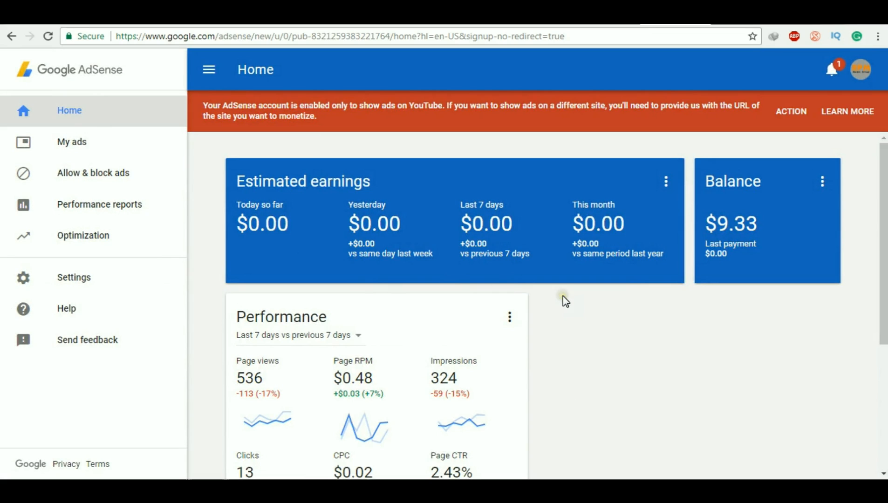
pyautogui.click(79, 149)
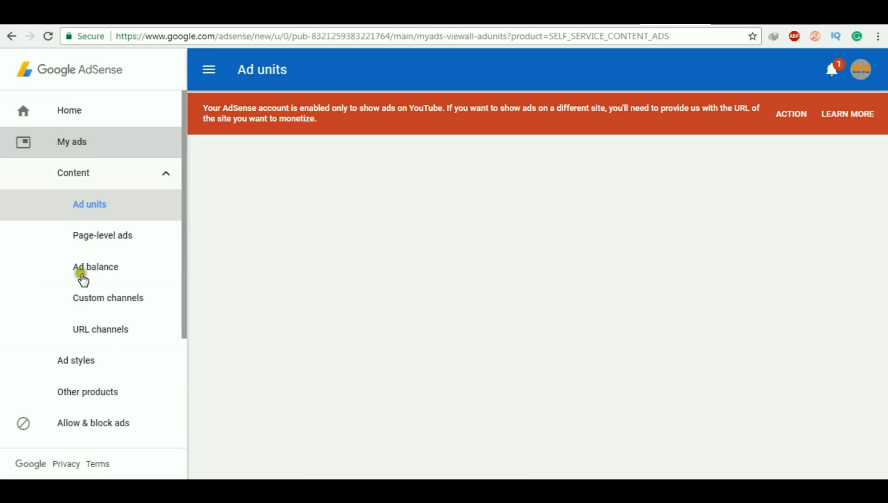
pyautogui.click(100, 298)
pyautogui.click(100, 334)
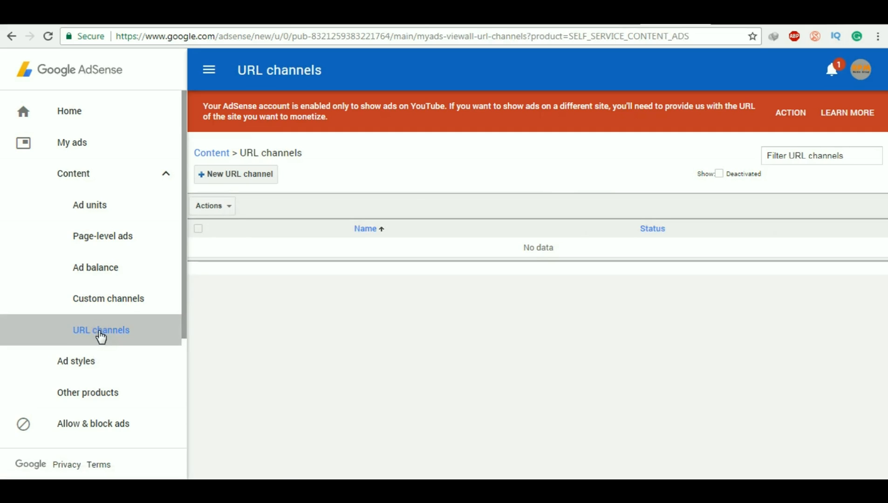
pyautogui.click(234, 177)
pyautogui.click(236, 177)
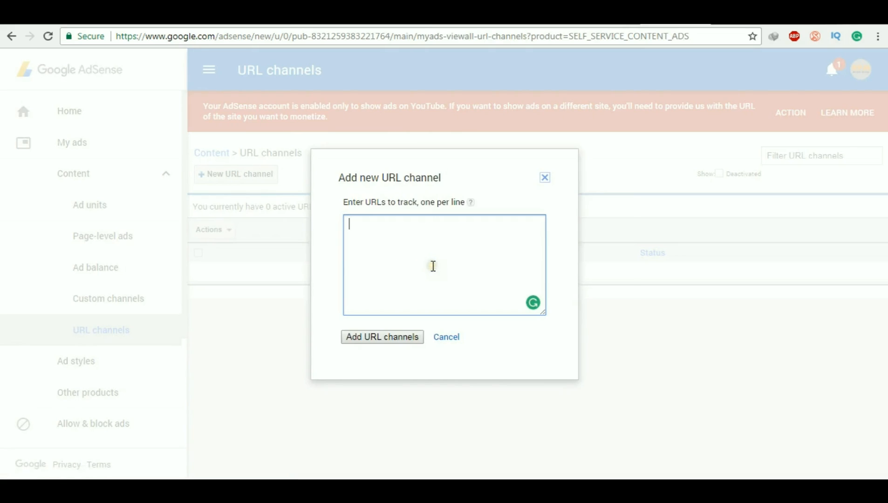
pyautogui.hotkey('ctrl', 'v')
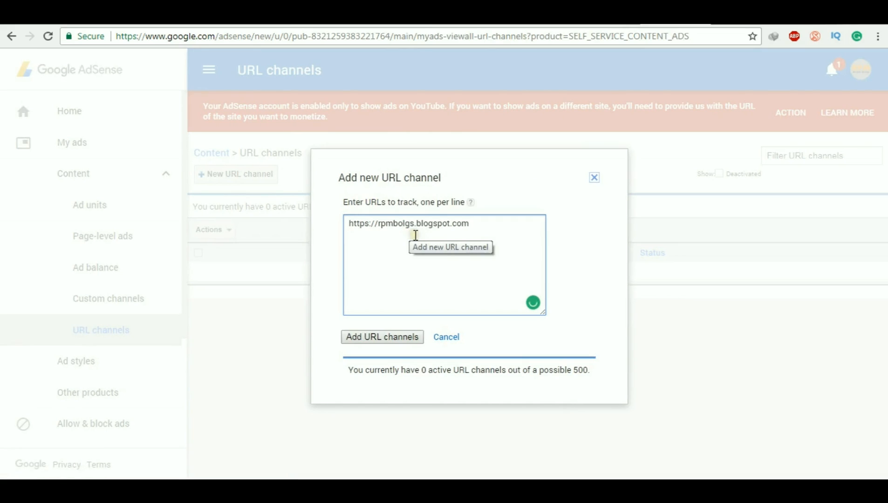
pyautogui.click(389, 337)
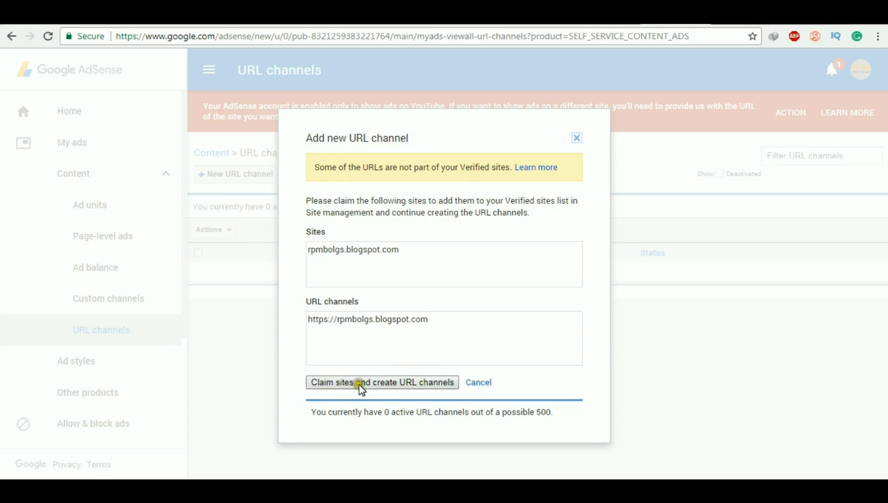
pyautogui.click(400, 383)
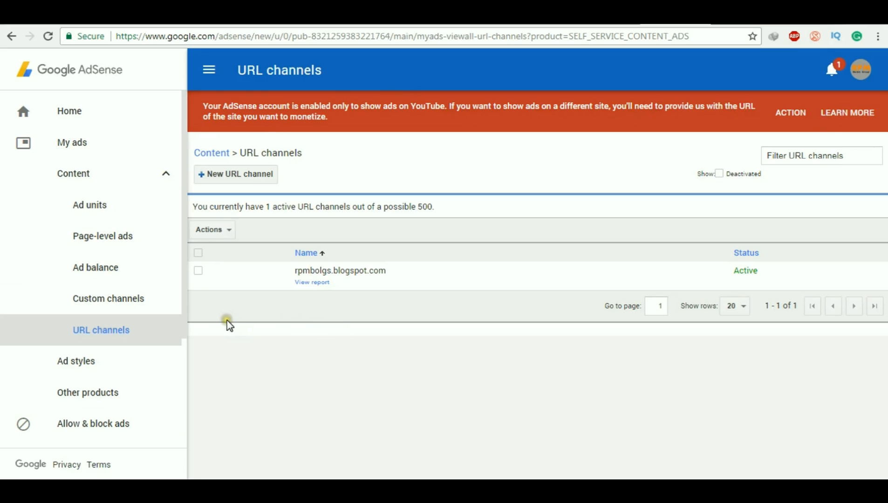
pyautogui.scroll(-2, 228, 323)
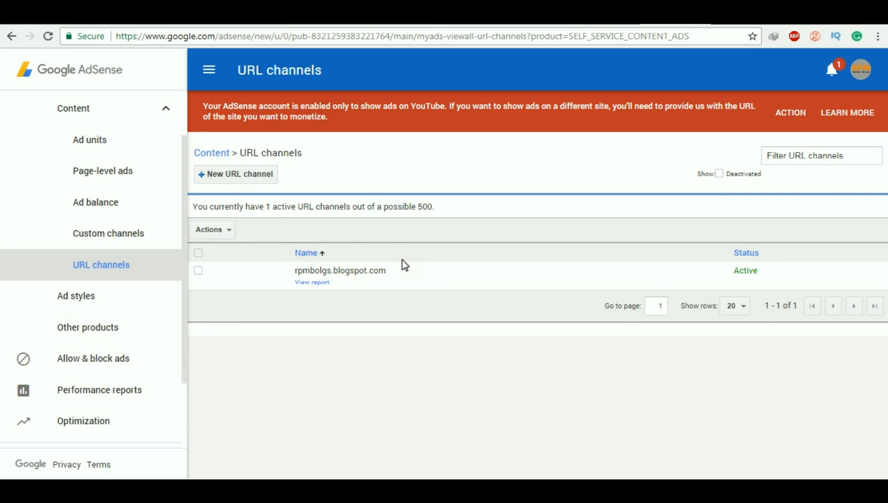
pyautogui.scroll(2, 151, 314)
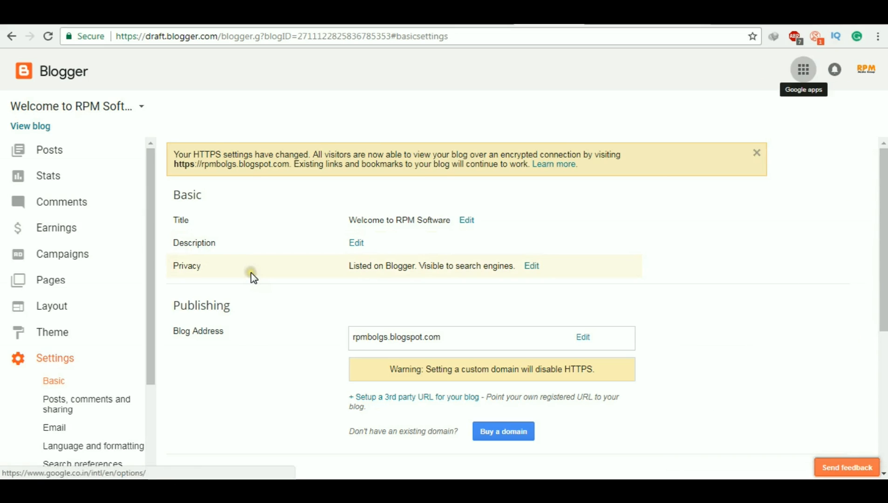
# Switch to Blogger and open the gadget chooser for the sidebar-right-1 section of the blog's layout
pyautogui.scroll(-5, 249, 274)
pyautogui.scroll(5, 253, 278)
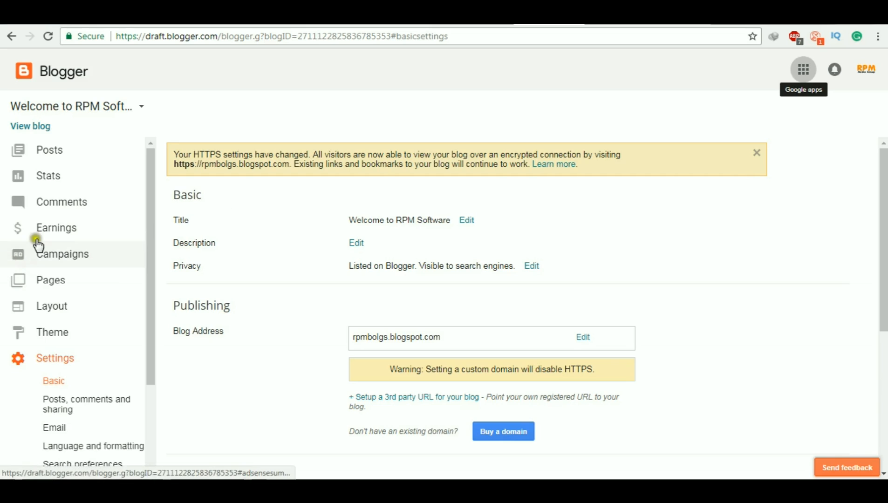
pyautogui.click(46, 309)
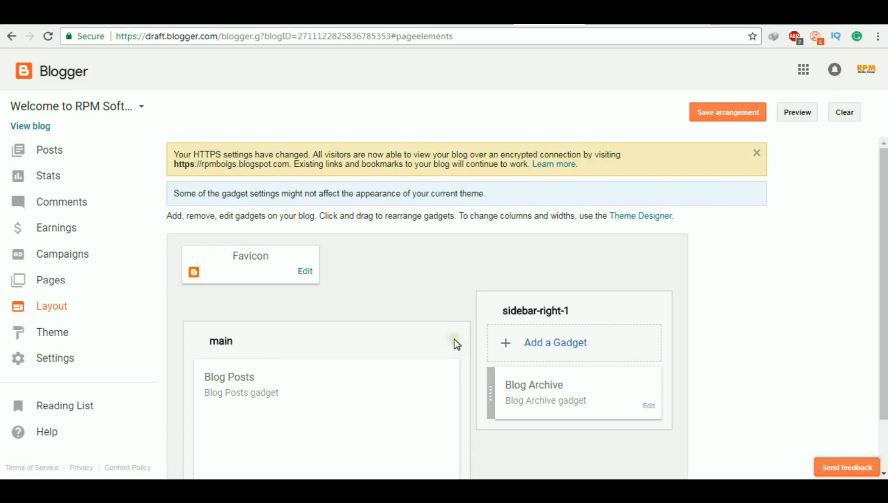
pyautogui.scroll(-1, 454, 340)
pyautogui.click(546, 280)
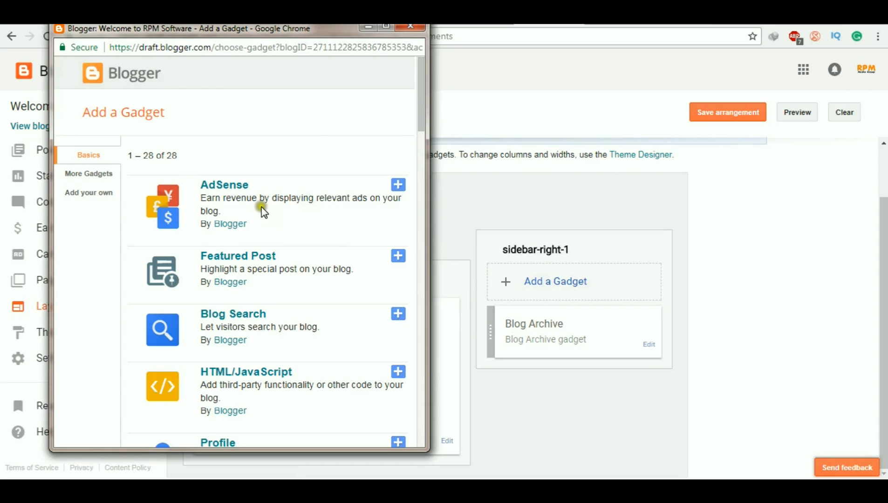
# Try to add the AdSense gadget with its default format and colors, and save the layout arrangement
pyautogui.click(398, 185)
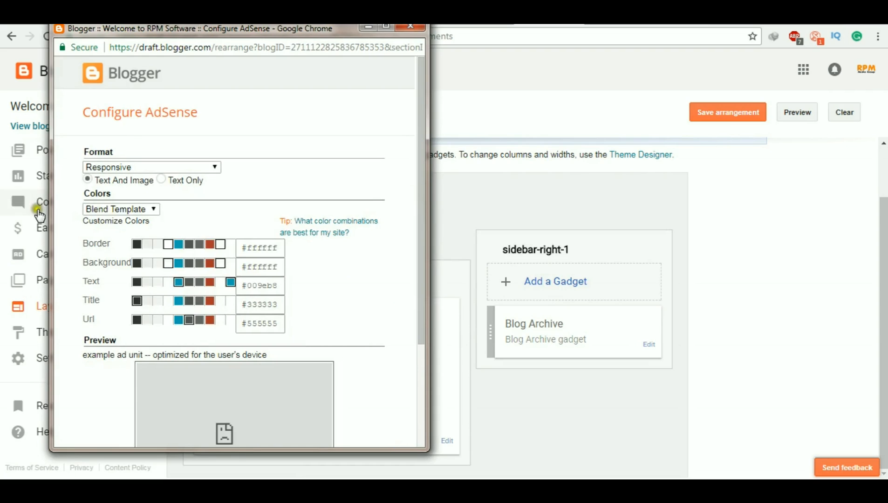
pyautogui.scroll(-3, 177, 424)
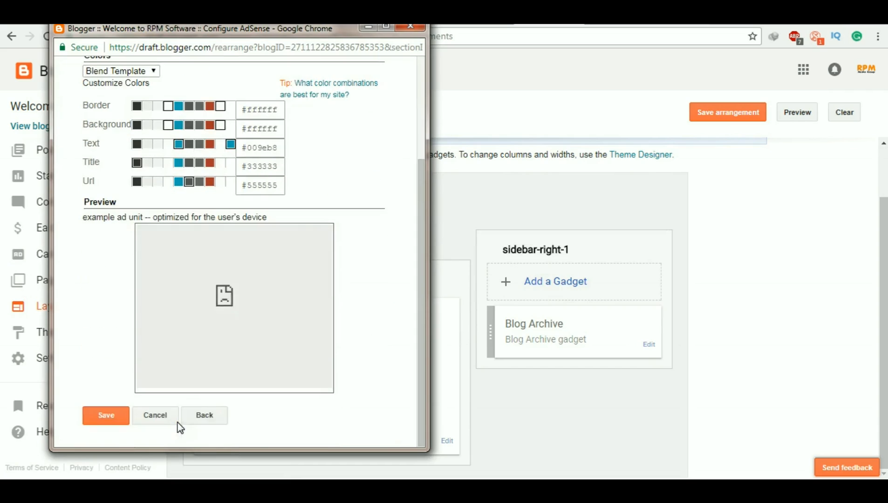
pyautogui.click(116, 423)
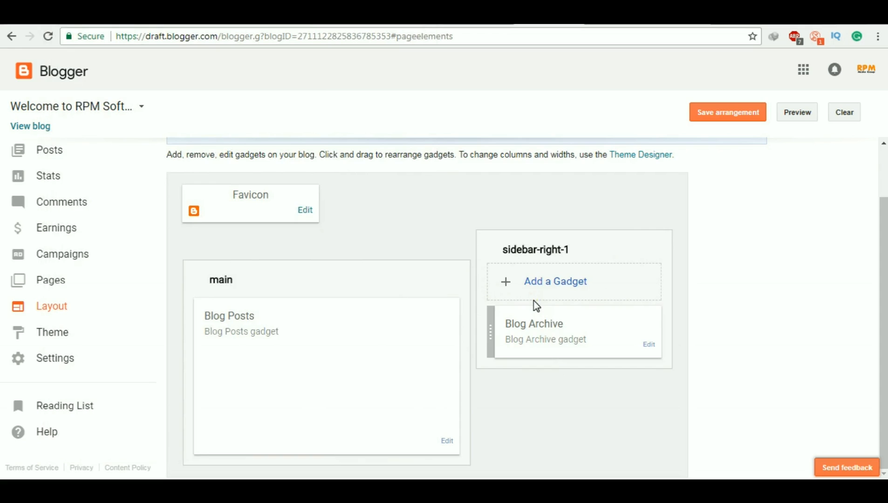
pyautogui.click(714, 112)
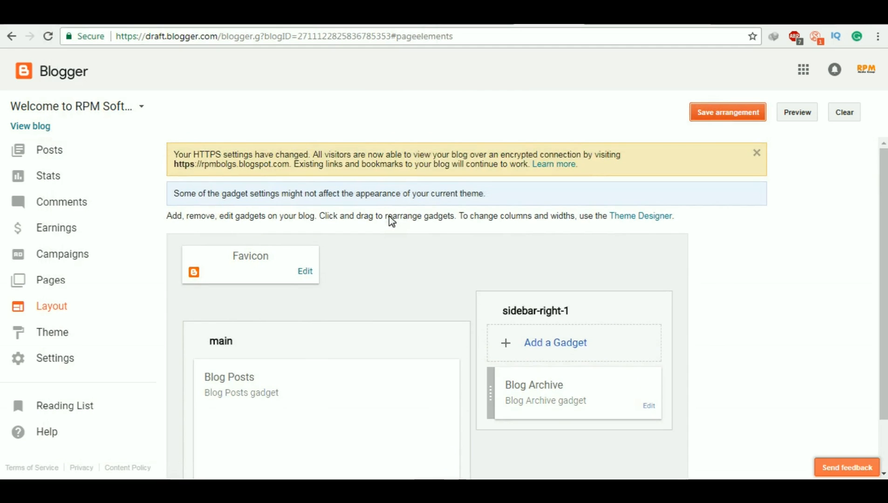
pyautogui.scroll(-1, 389, 216)
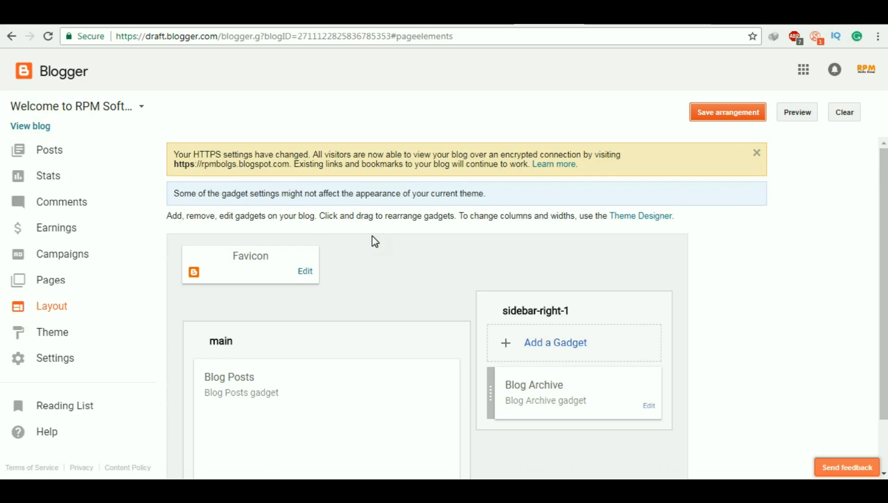
# Review the blog's basic settings, including its publishing, HTTPS and permissions sections
pyautogui.click(55, 365)
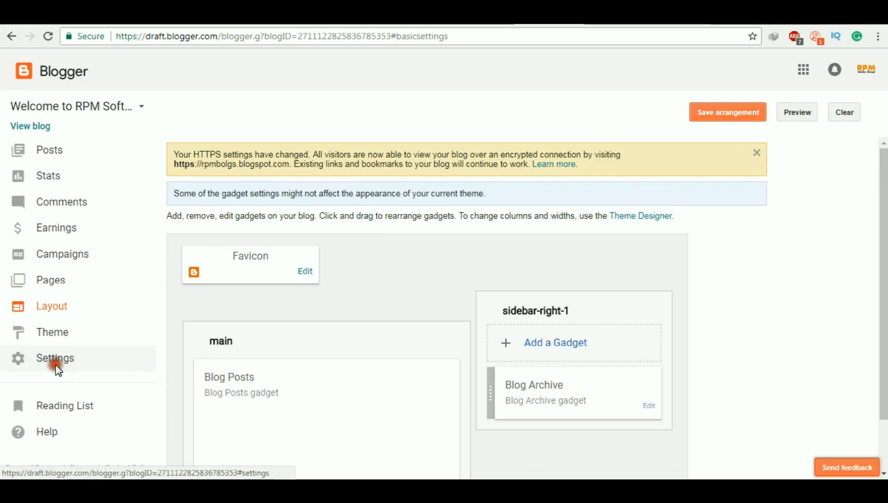
pyautogui.scroll(-5, 325, 279)
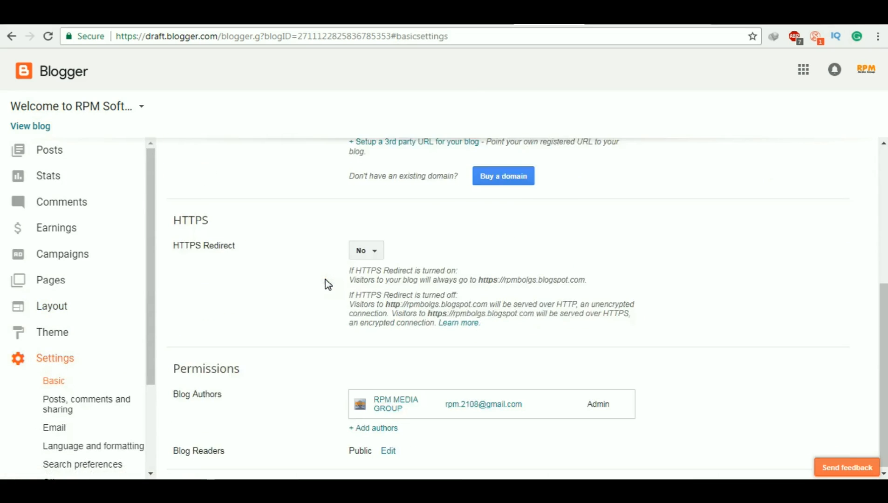
pyautogui.scroll(5, 325, 279)
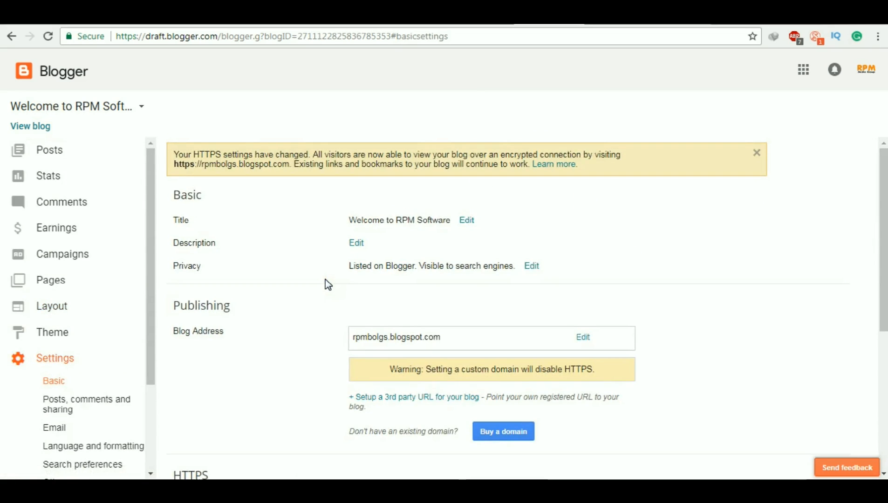
# Look over the blog's full list of posts and its stats overview
pyautogui.click(28, 163)
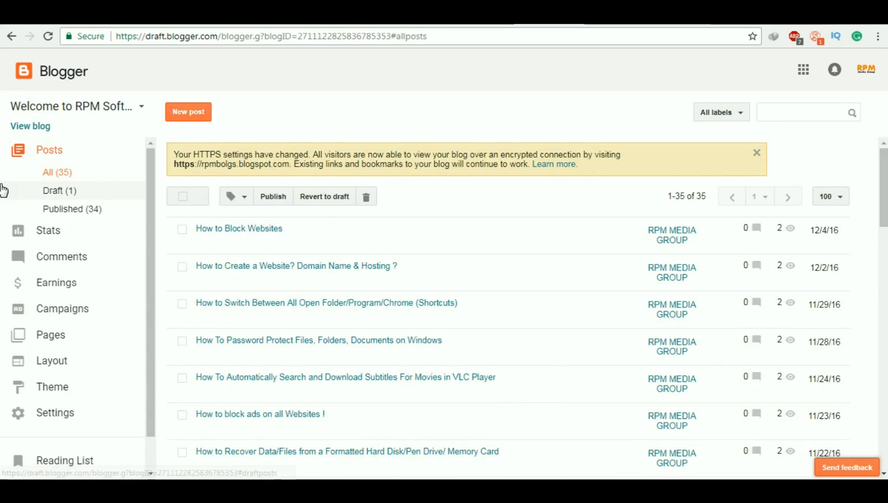
pyautogui.click(44, 230)
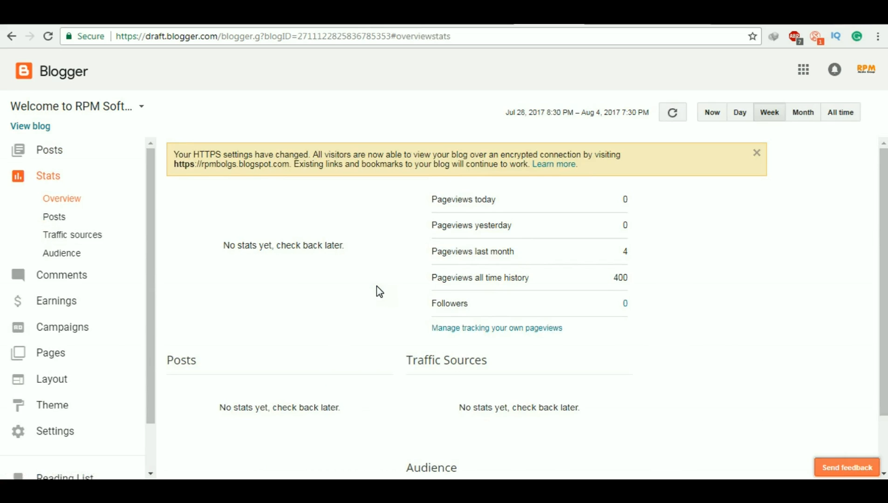
pyautogui.scroll(-3, 380, 291)
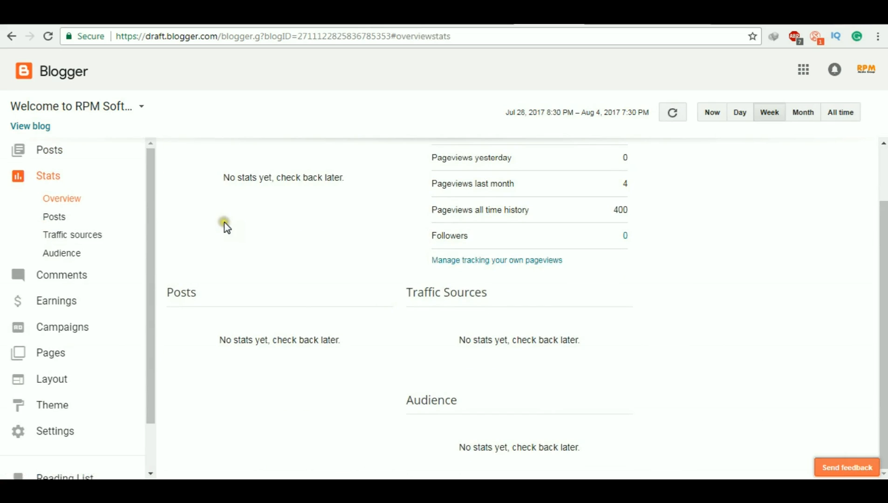
pyautogui.click(238, 224)
pyautogui.click(271, 230)
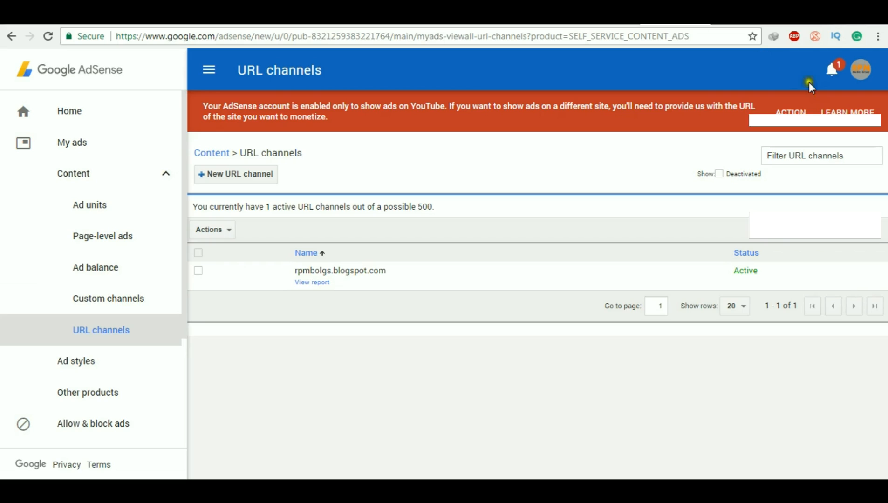
# Switch to AdSense, check the account type in the account details, and close them
pyautogui.click(861, 70)
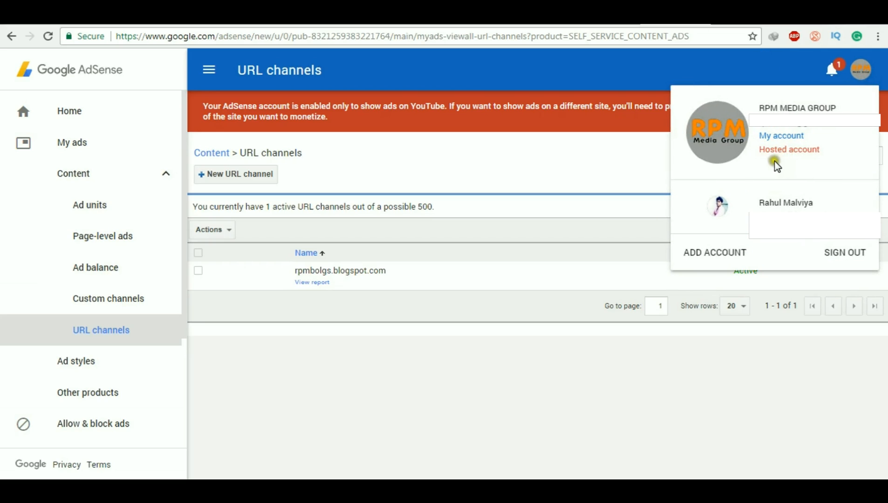
pyautogui.click(648, 170)
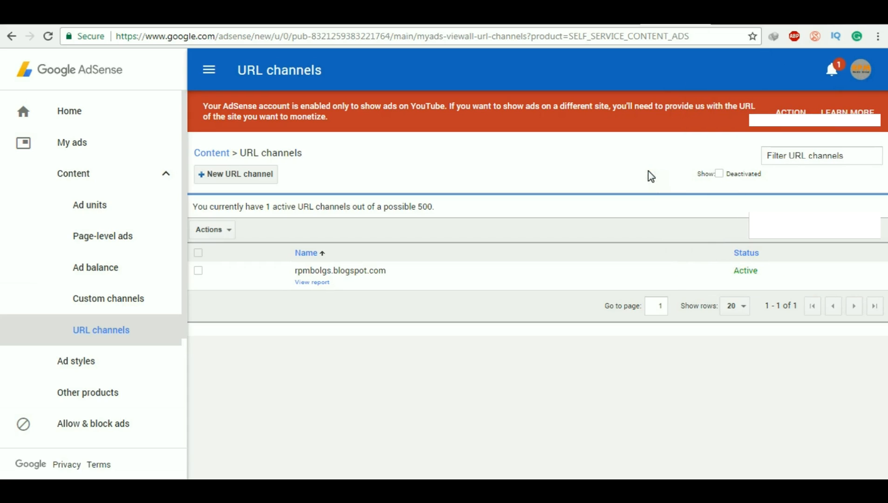